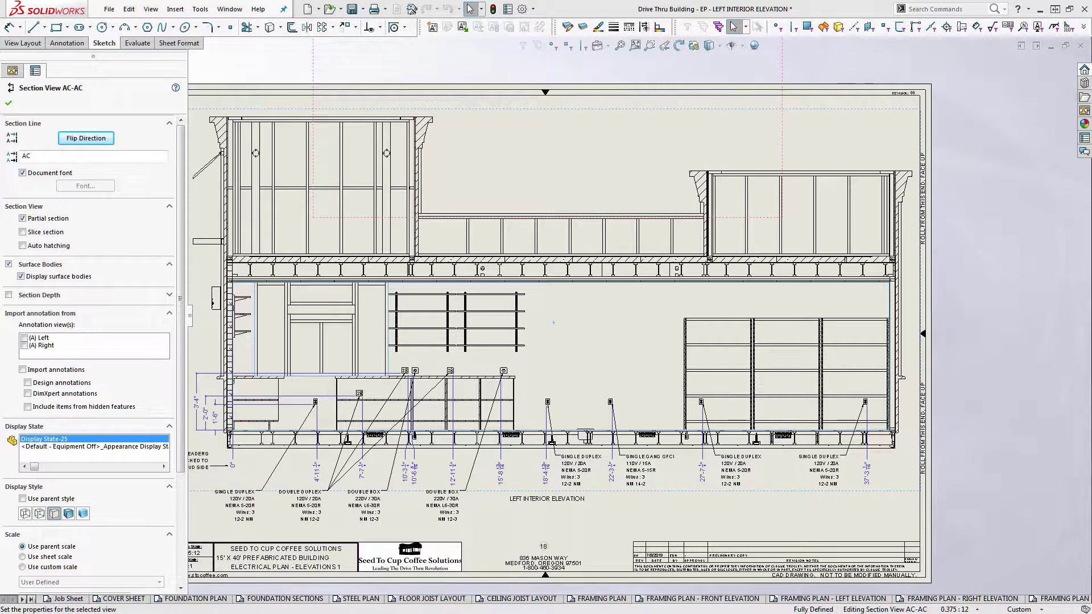
Close the Section View properties, then zoom to the duplex outlet in the left interior elevation and select it
{"action": "left_click", "coordinate": [1003, 245]}
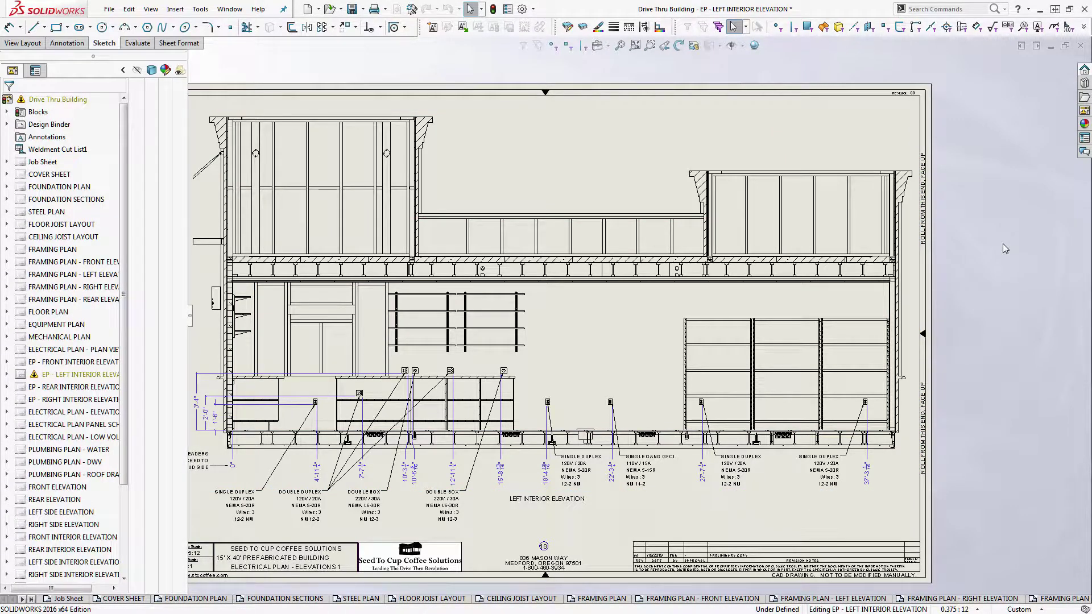
{"action": "scroll", "coordinate": [602, 511], "scroll_direction": "down", "scroll_amount": 3}
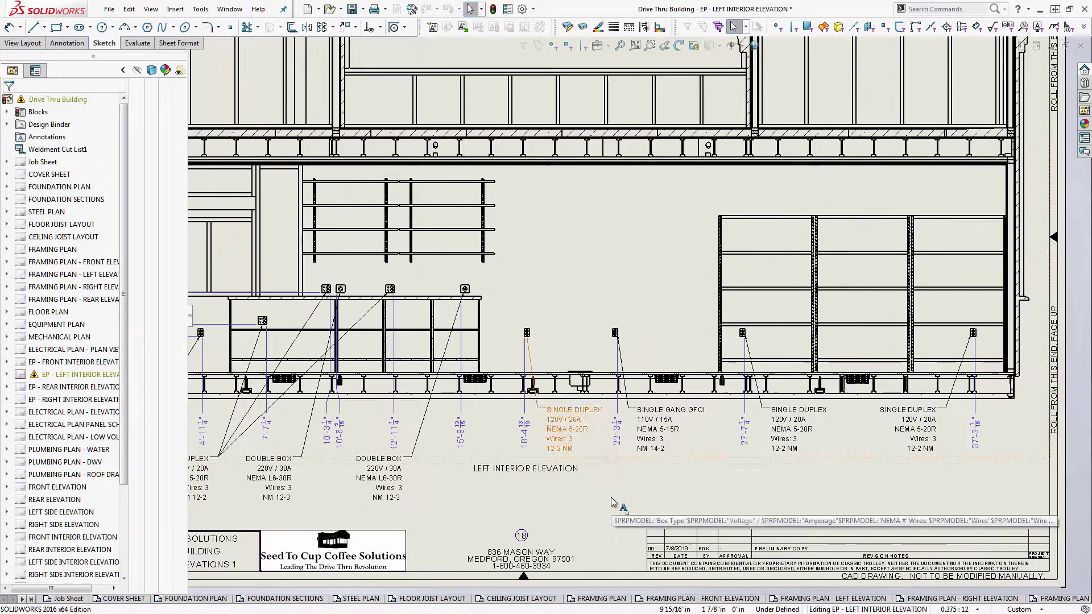
{"action": "scroll", "coordinate": [525, 548], "scroll_direction": "down", "scroll_amount": 1}
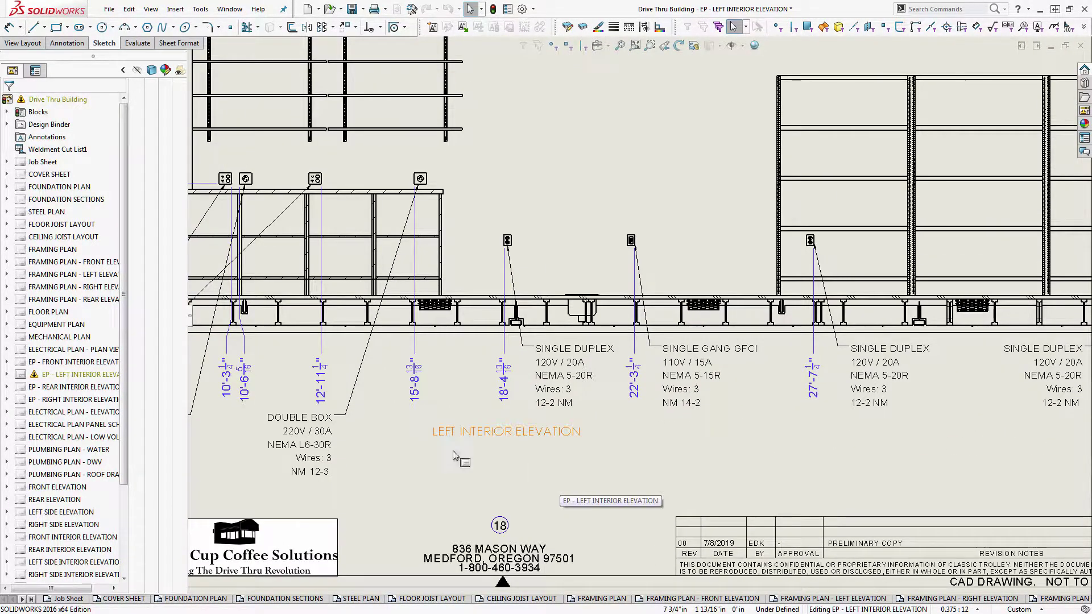
{"action": "mouse_move", "coordinate": [474, 474]}
{"action": "middle_mouse_down"}
{"action": "mouse_move", "coordinate": [534, 486]}
{"action": "mouse_move", "coordinate": [676, 483]}
{"action": "middle_mouse_up"}
{"action": "scroll", "coordinate": [648, 472], "scroll_direction": "up", "scroll_amount": 3}
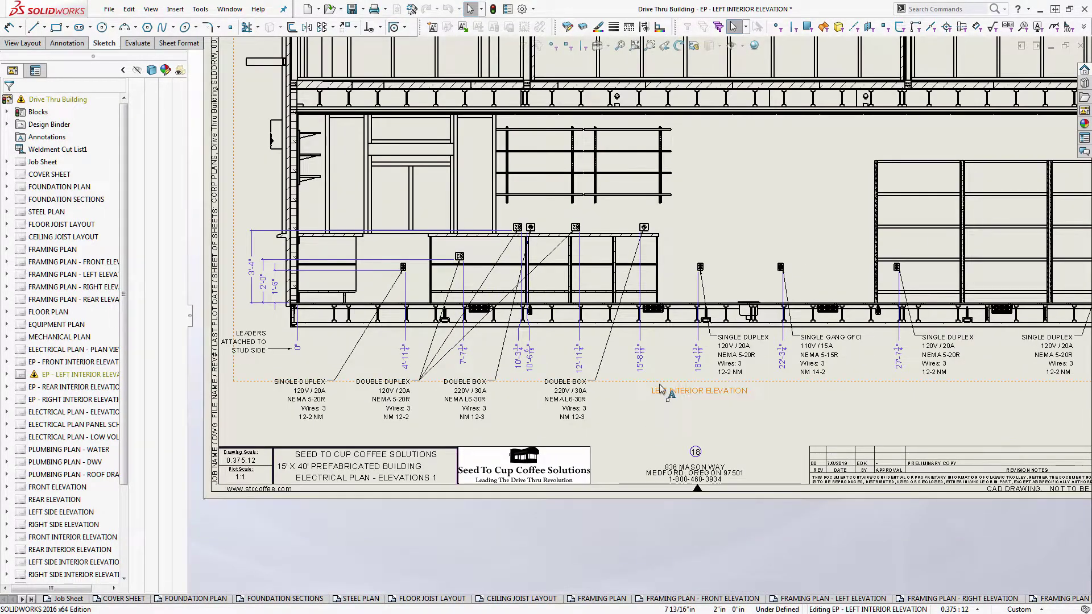
{"action": "middle_click_drag", "start_coordinate": [654, 407], "coordinate": [611, 426]}
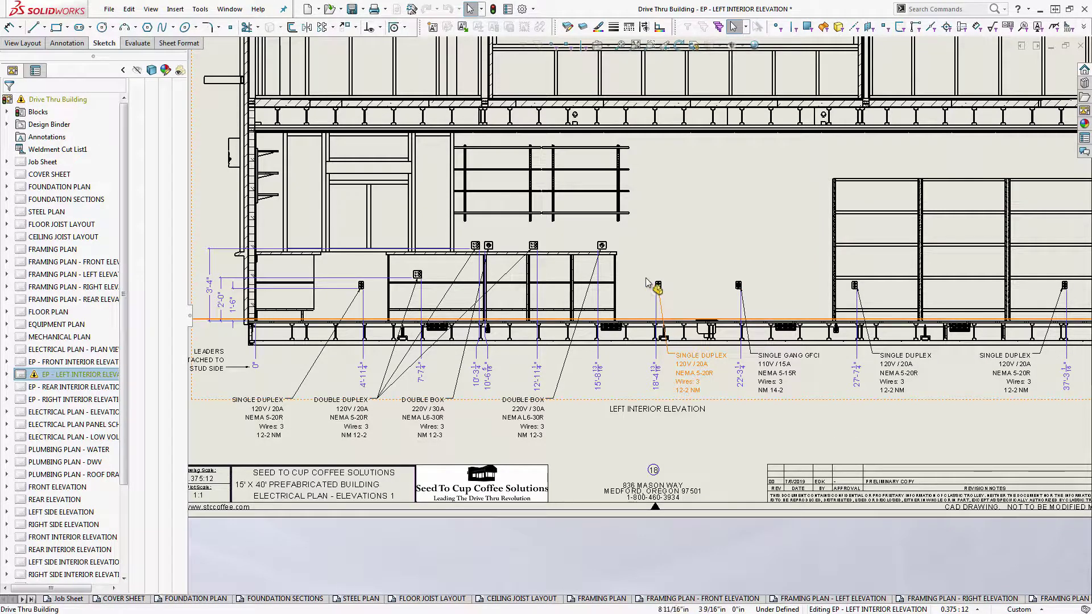
{"action": "scroll", "coordinate": [645, 279], "scroll_direction": "down", "scroll_amount": 5}
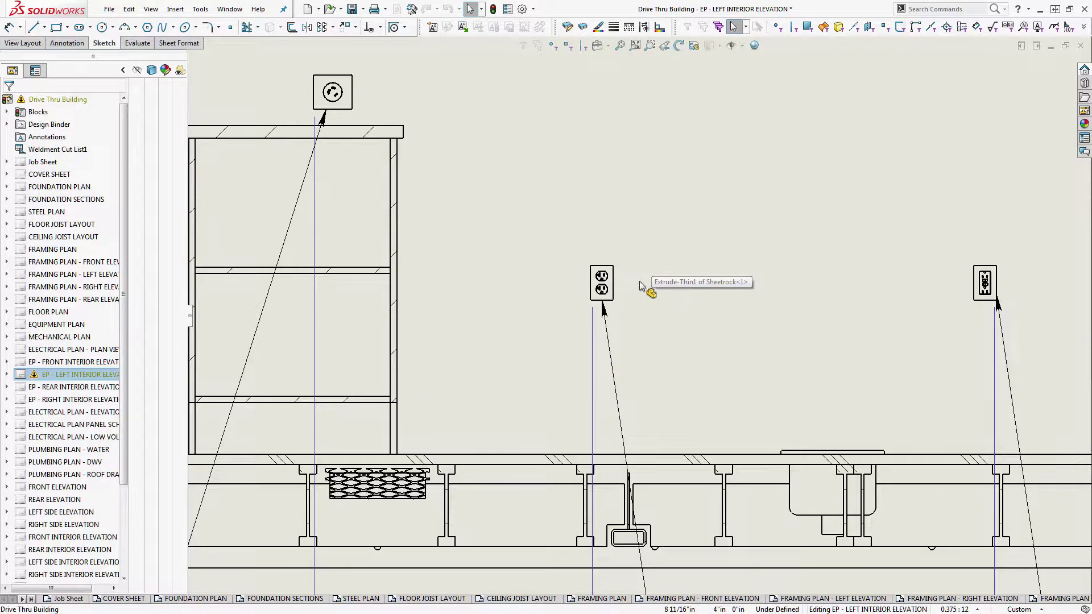
{"action": "scroll", "coordinate": [641, 285], "scroll_direction": "down", "scroll_amount": 5}
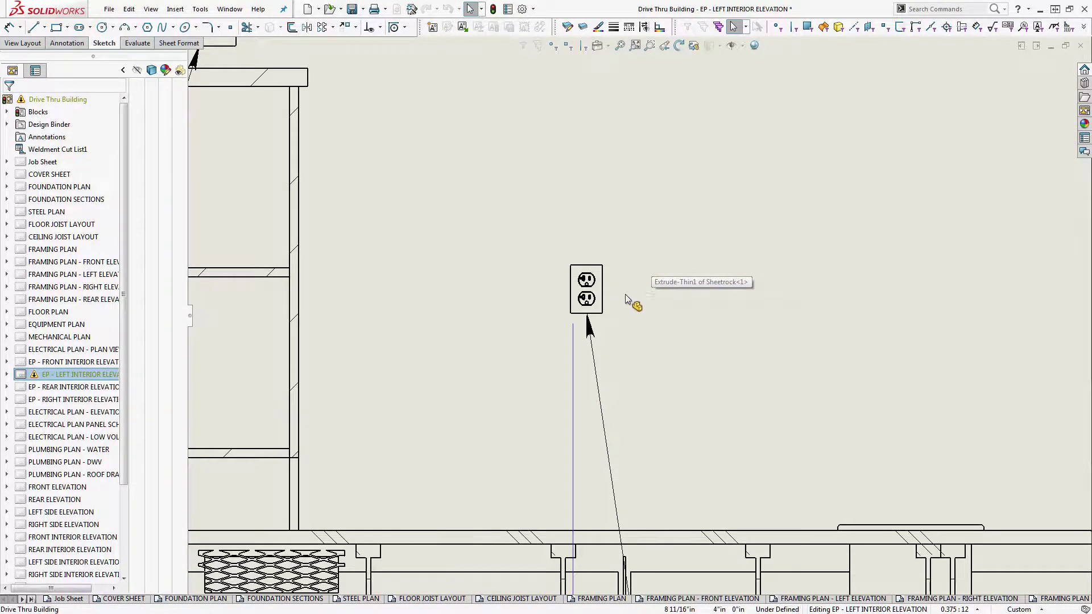
{"action": "left_click", "coordinate": [582, 307]}
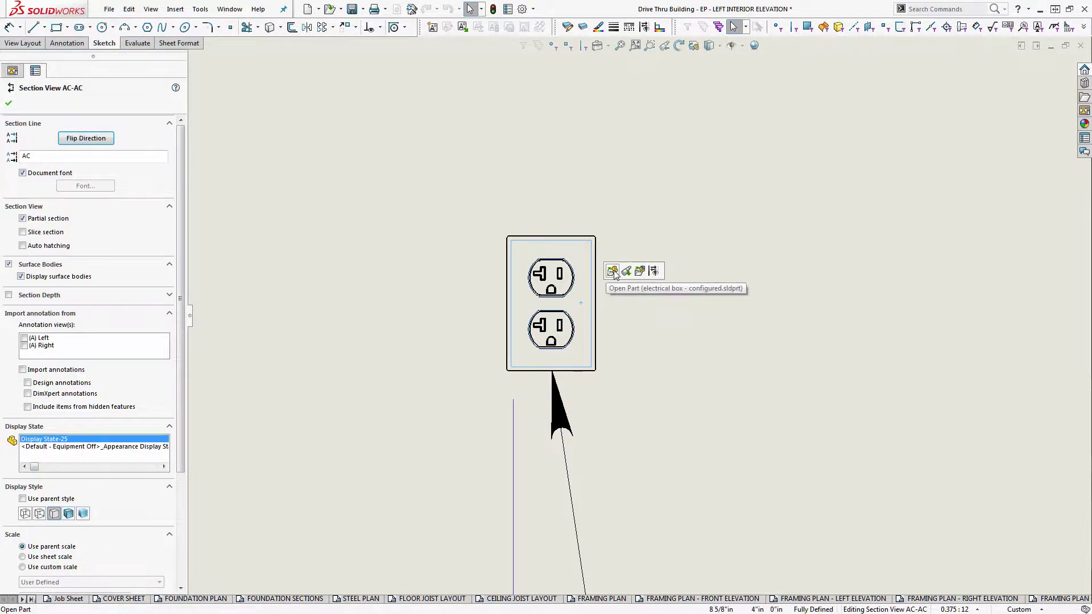
Open the electrical box part, cycle through 14-30R and 6-50R, and activate L6-30R 240V-30A
{"action": "left_click", "coordinate": [613, 270]}
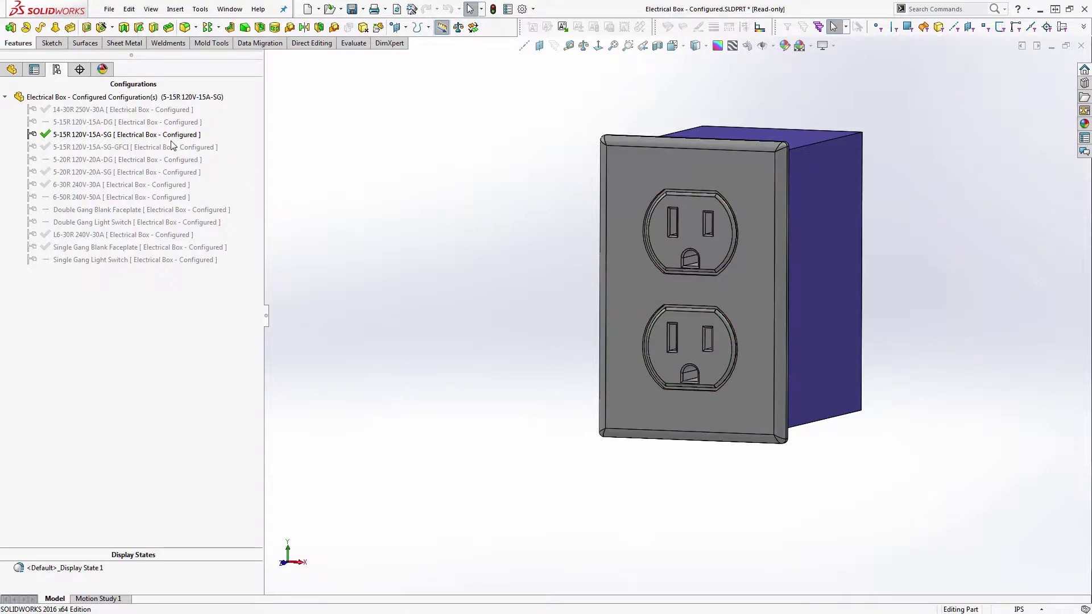
{"action": "double_click", "coordinate": [79, 112]}
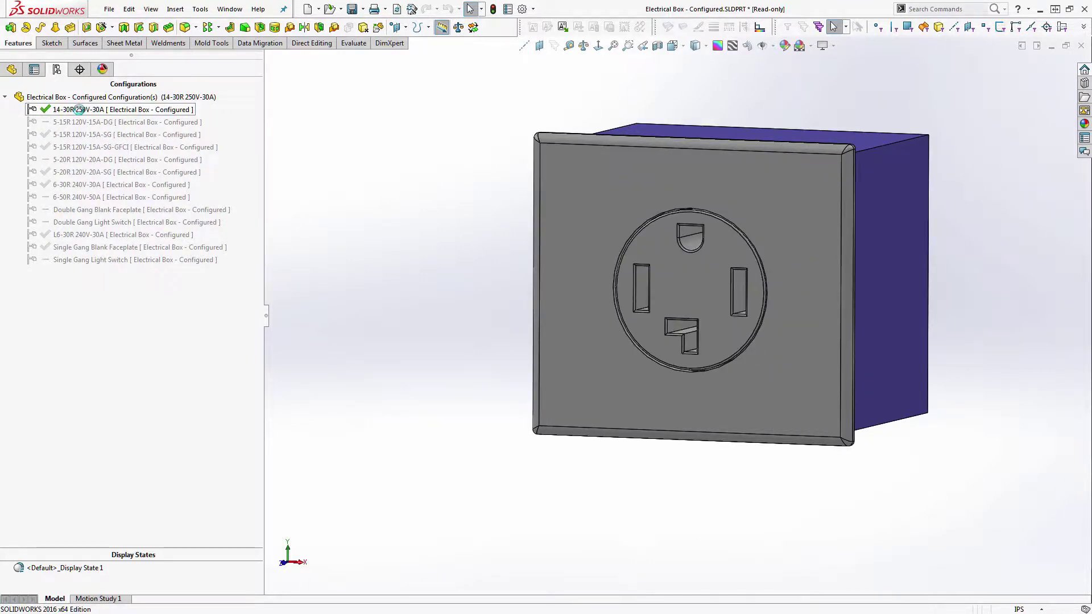
{"action": "double_click", "coordinate": [72, 197]}
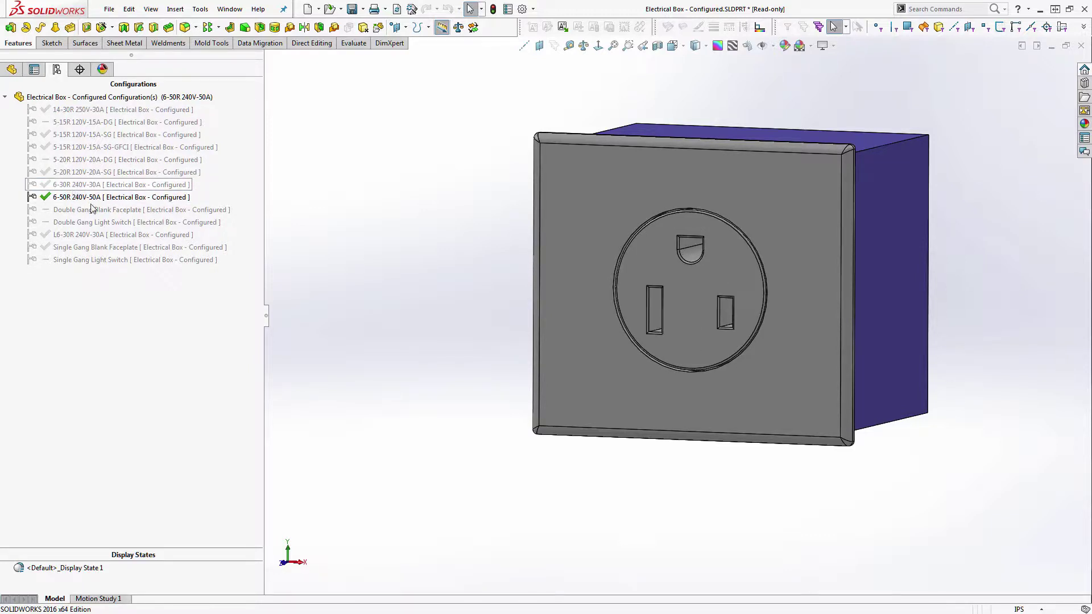
{"action": "double_click", "coordinate": [75, 234]}
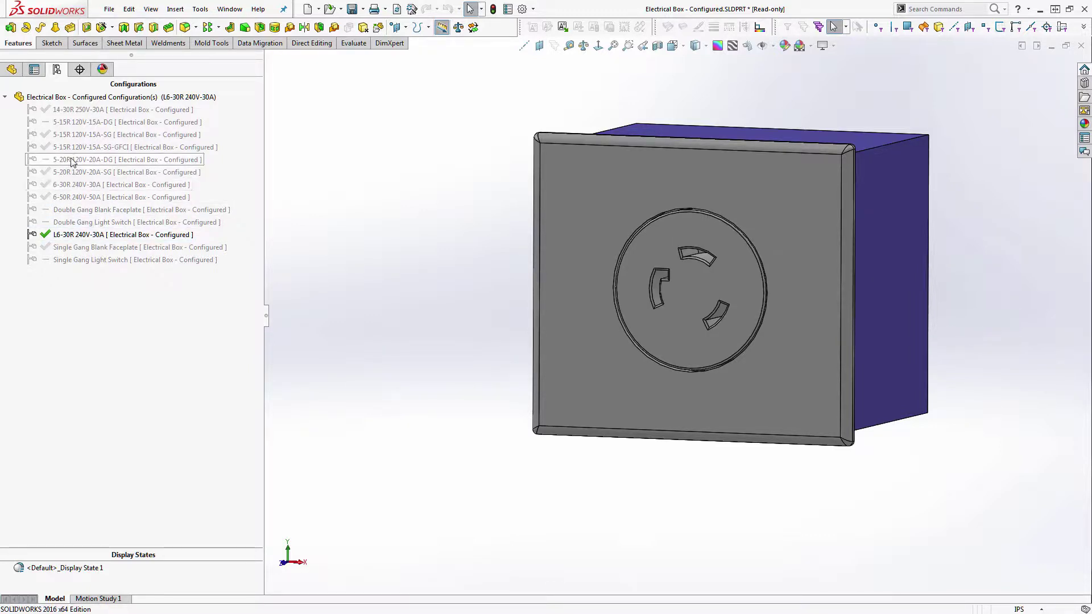
{"action": "left_click", "coordinate": [506, 9]}
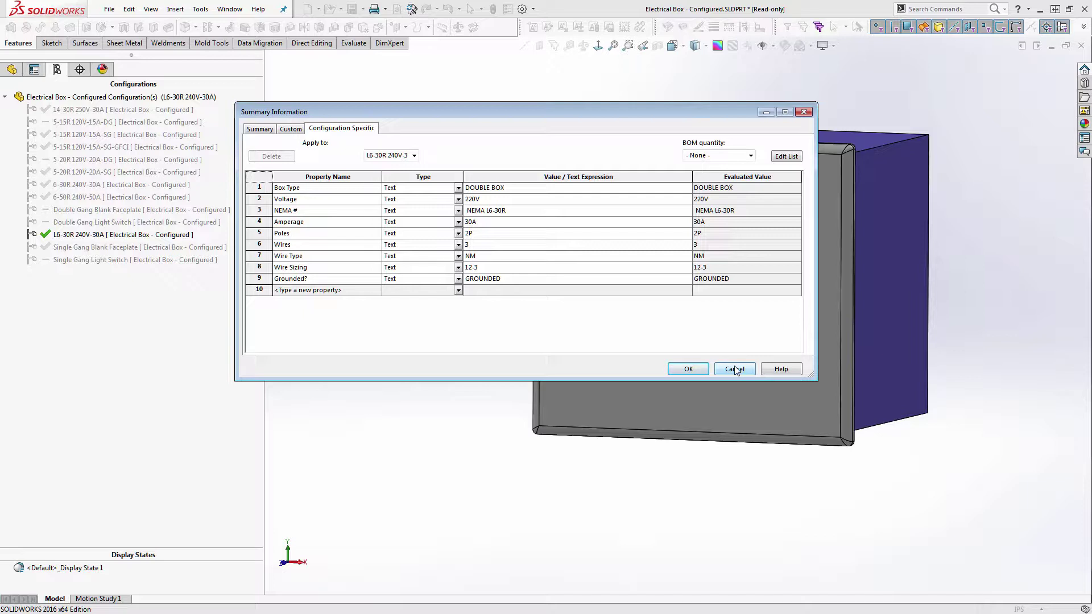
{"action": "left_click", "coordinate": [735, 369]}
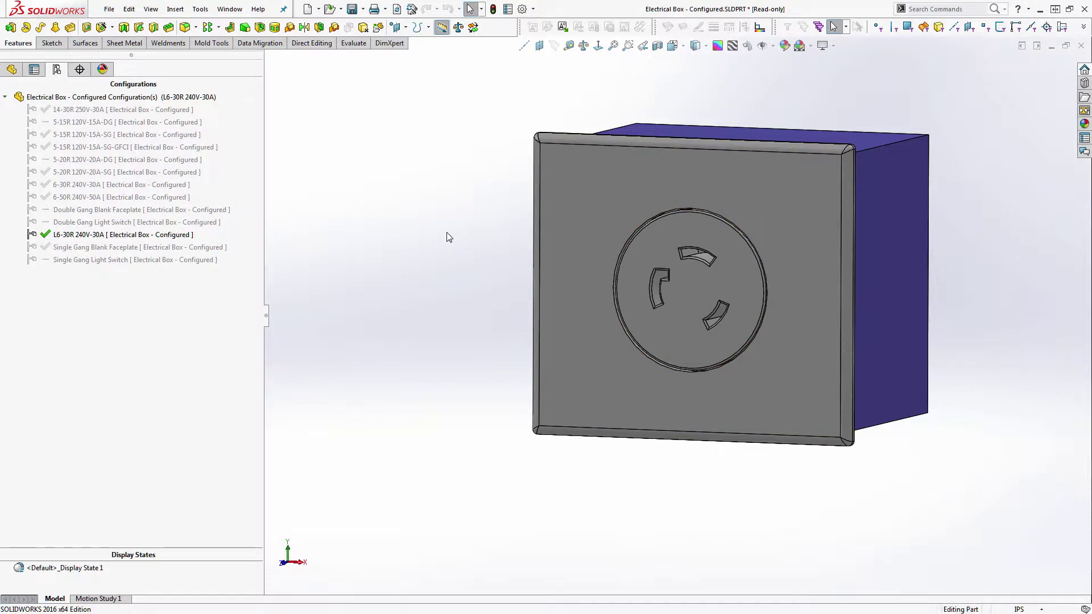
Use Ctrl+Tab to return to the Drive Thru Building drawing's left interior elevation
{"action": "key", "text": "ctrl+Tab"}
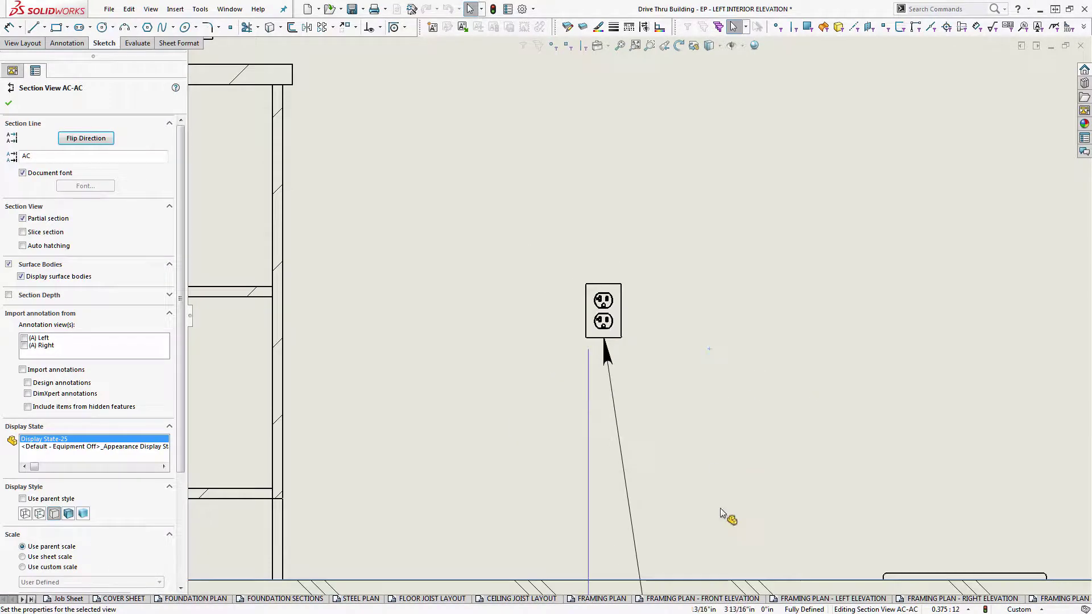
Zoom to the SINGLE DUPLEX note and open its text for editing
{"action": "scroll", "coordinate": [721, 505], "scroll_direction": "up", "scroll_amount": 3}
{"action": "scroll", "coordinate": [734, 538], "scroll_direction": "down", "scroll_amount": 5}
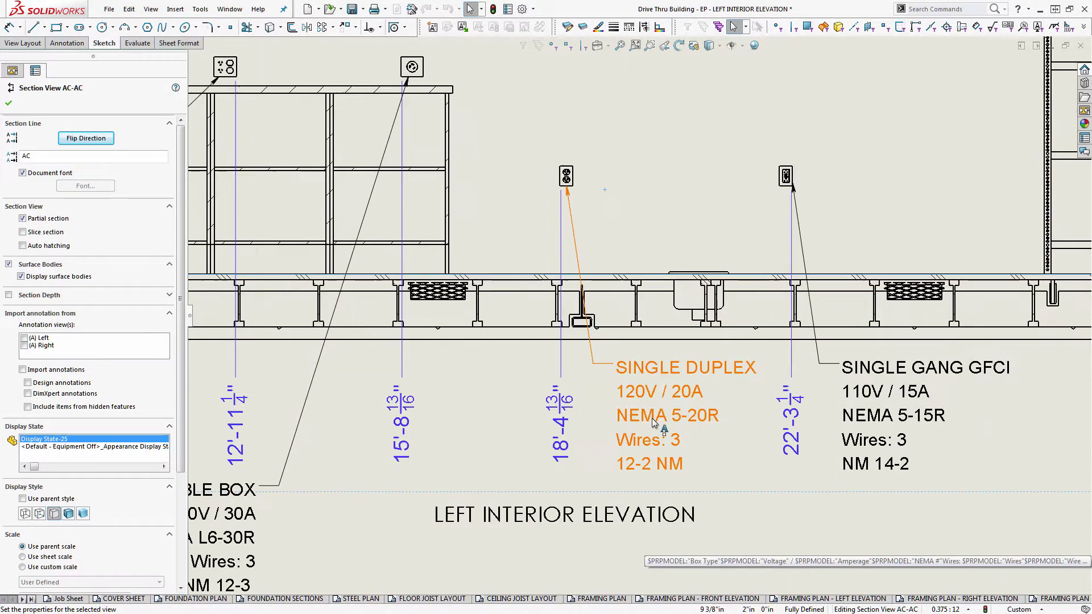
{"action": "double_click", "coordinate": [654, 363]}
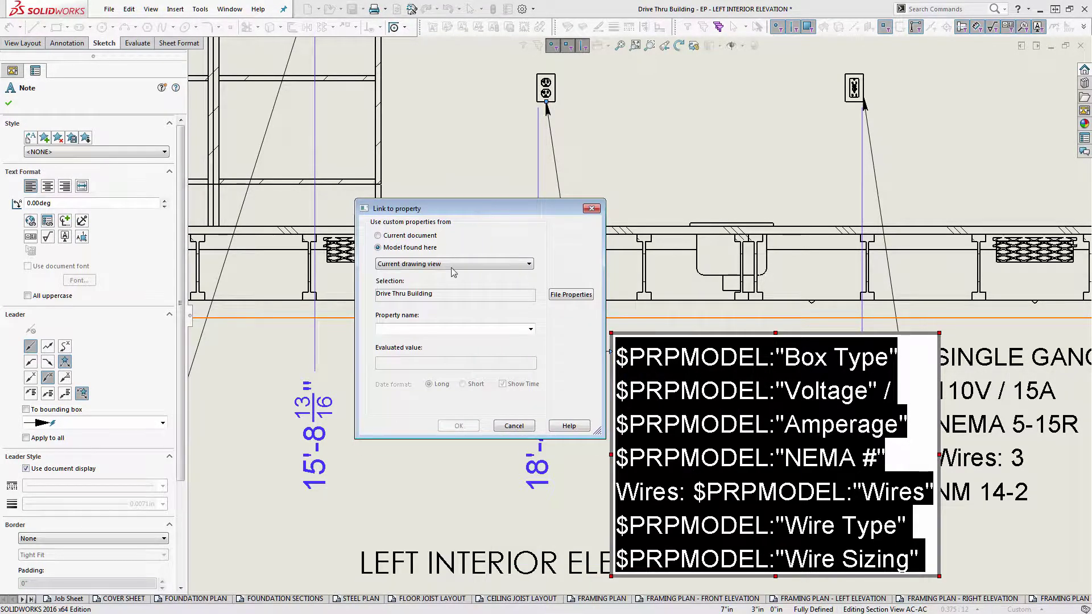
Set the link source to the note's attached component, review its property names, then cancel
{"action": "left_click", "coordinate": [441, 264]}
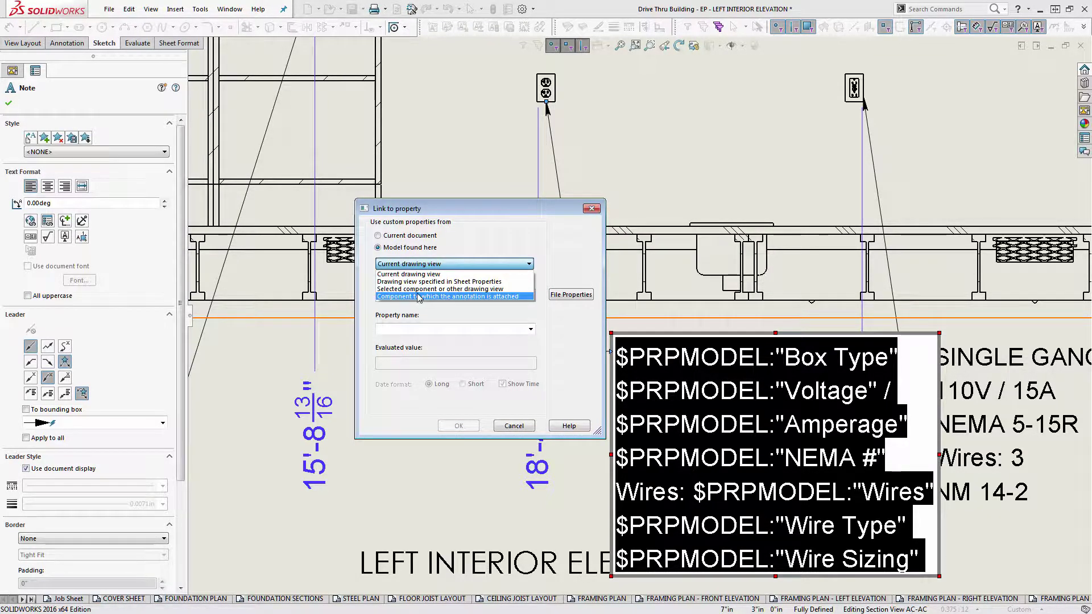
{"action": "left_click", "coordinate": [417, 296]}
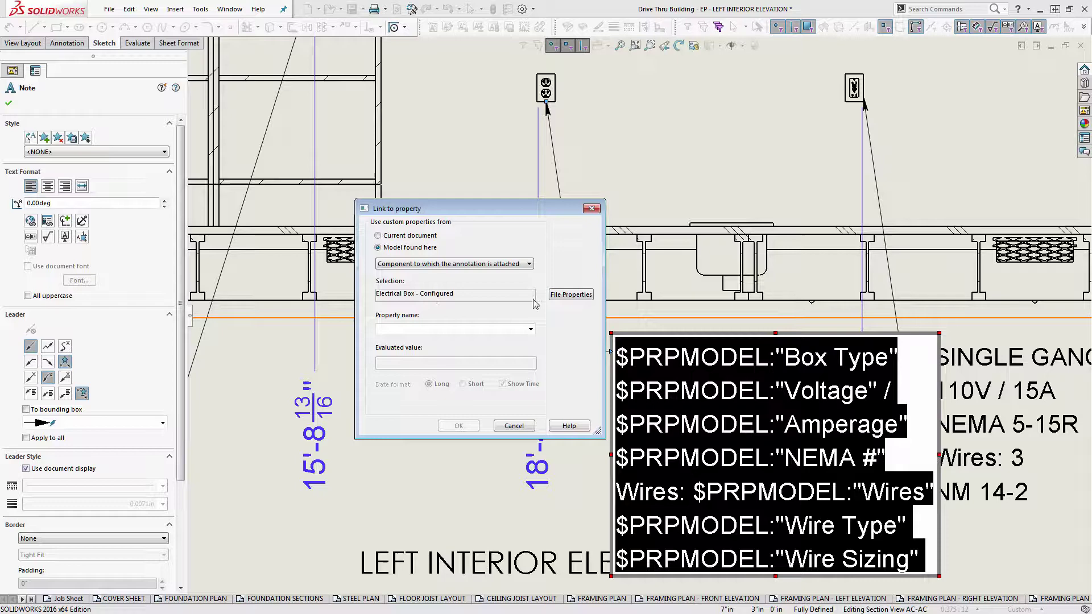
{"action": "left_click", "coordinate": [530, 329]}
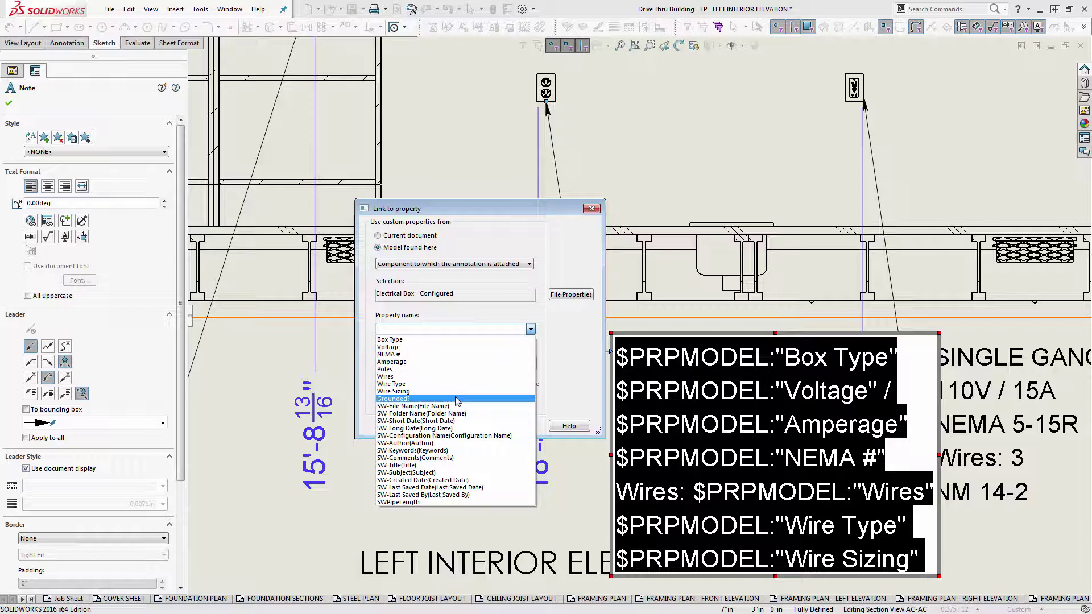
{"action": "left_click", "coordinate": [582, 470]}
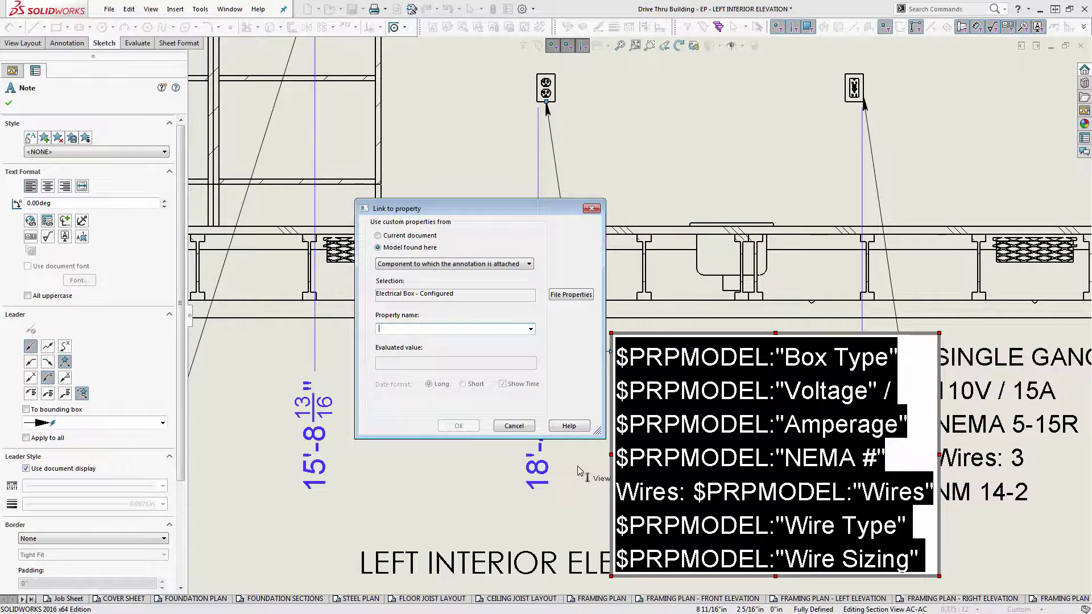
{"action": "left_click", "coordinate": [513, 426]}
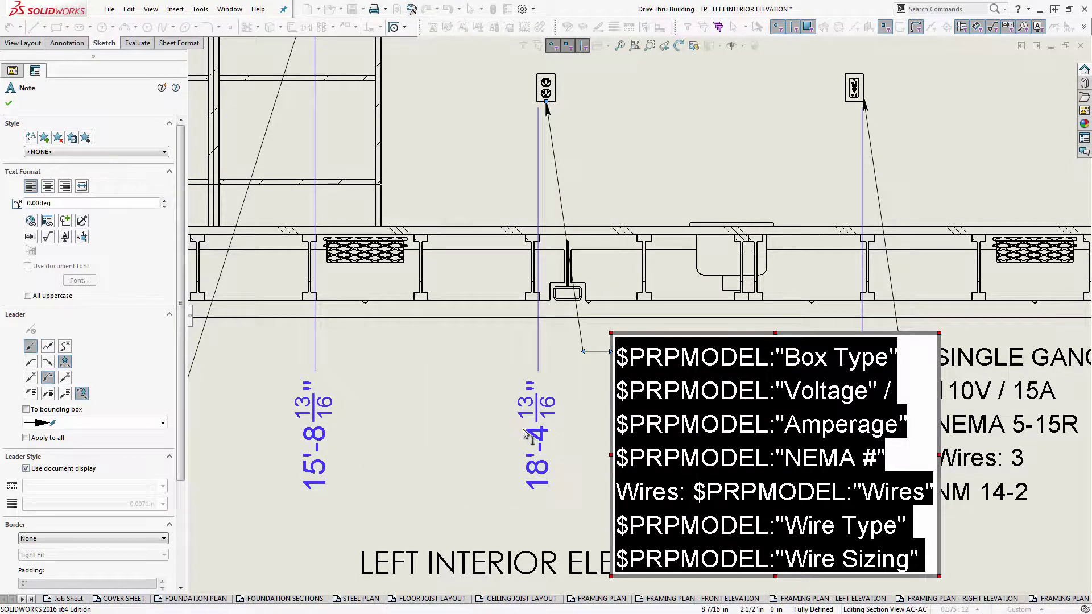
Exit the SINGLE DUPLEX note and pan over to the SINGLE GANG GFCI outlet note
{"action": "left_click", "coordinate": [482, 469]}
{"action": "scroll", "coordinate": [603, 451], "scroll_direction": "up", "scroll_amount": 3}
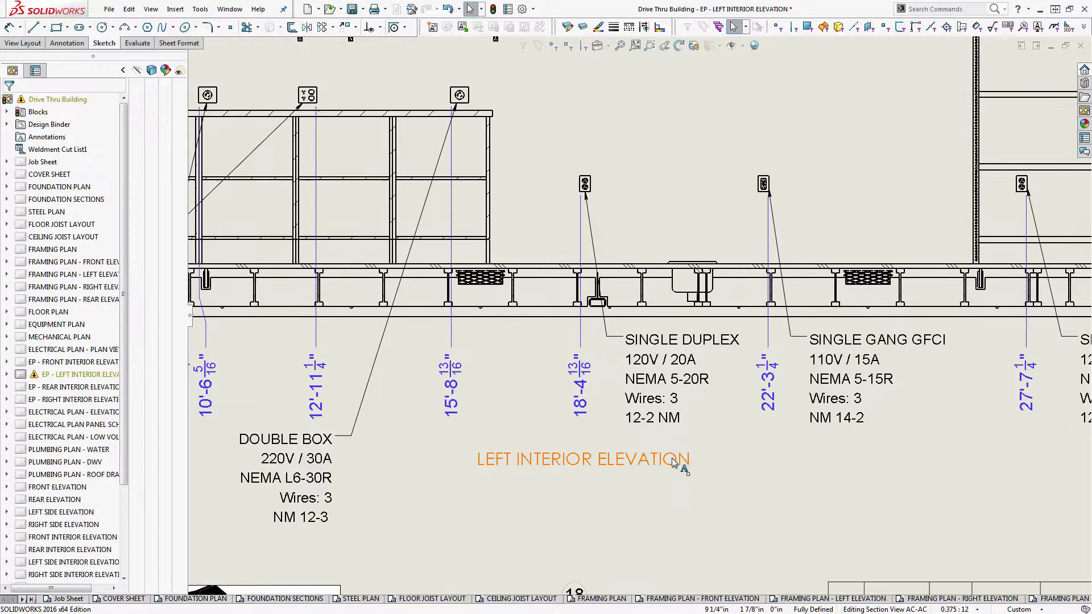
{"action": "middle_click_drag", "start_coordinate": [603, 451], "coordinate": [380, 497], "text": "ctrl"}
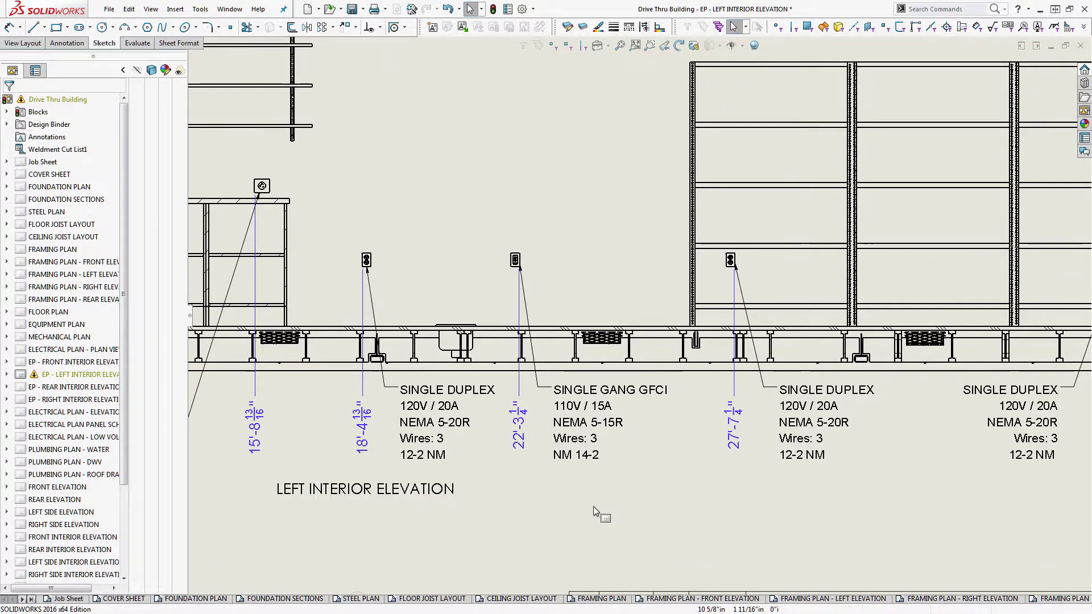
{"action": "scroll", "coordinate": [593, 506], "scroll_direction": "down", "scroll_amount": 1}
{"action": "mouse_move", "coordinate": [592, 506]}
{"action": "middle_mouse_down", "text": "ctrl"}
{"action": "mouse_move", "coordinate": [526, 511]}
{"action": "mouse_move", "coordinate": [455, 432]}
{"action": "middle_mouse_up", "text": "ctrl"}
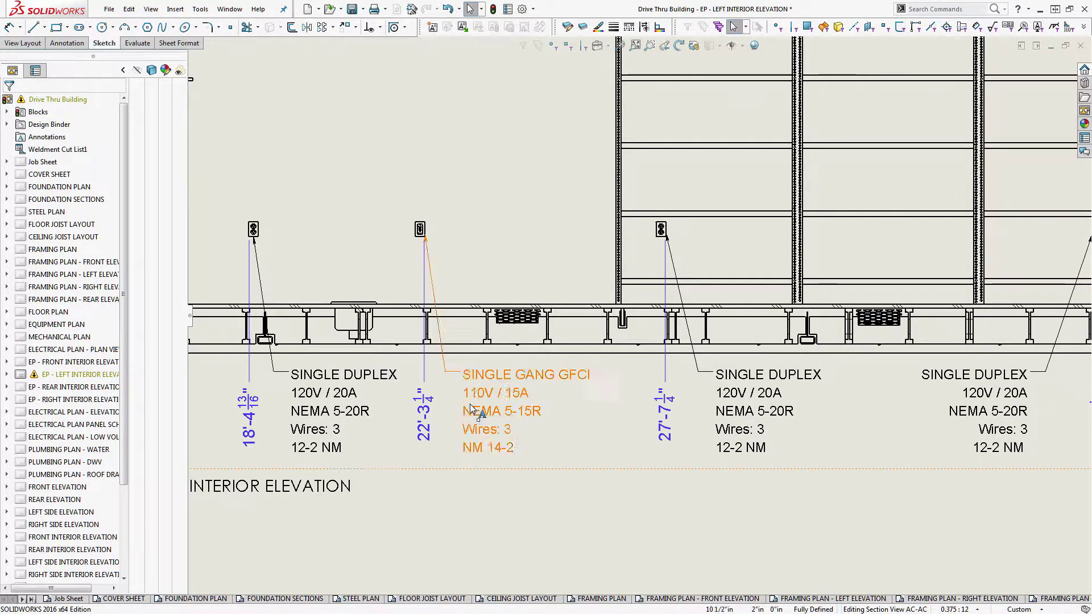
{"action": "scroll", "coordinate": [504, 394], "scroll_direction": "down", "scroll_amount": 1}
{"action": "middle_click_drag", "start_coordinate": [504, 394], "coordinate": [417, 506], "text": "ctrl"}
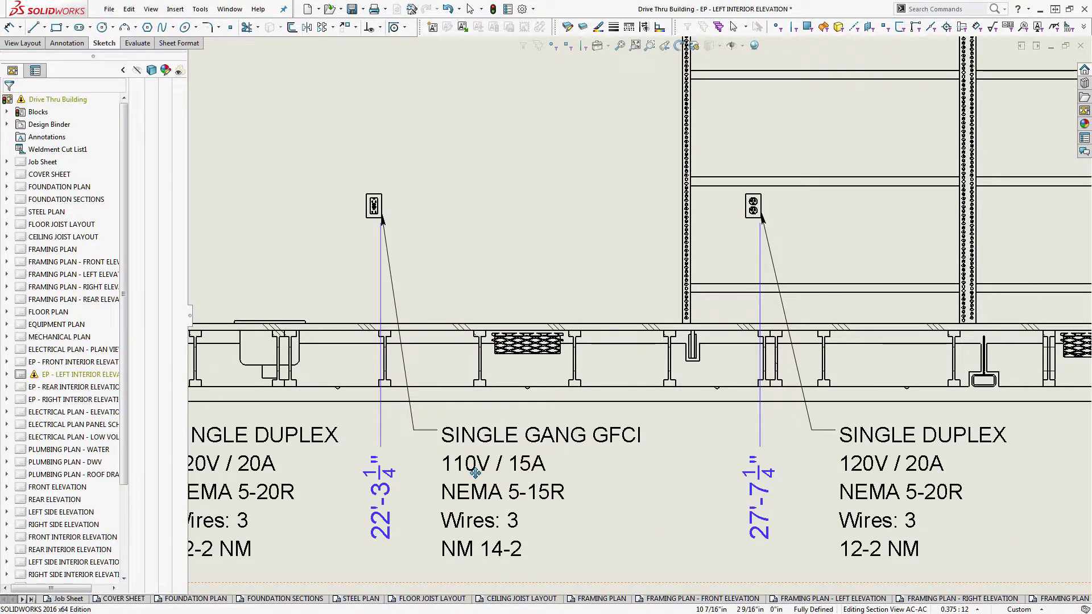
Look over the GFCI notes and floor section, then fit the whole sheet in view
{"action": "scroll", "coordinate": [402, 216], "scroll_direction": "down", "scroll_amount": 2}
{"action": "scroll", "coordinate": [477, 204], "scroll_direction": "down", "scroll_amount": 3}
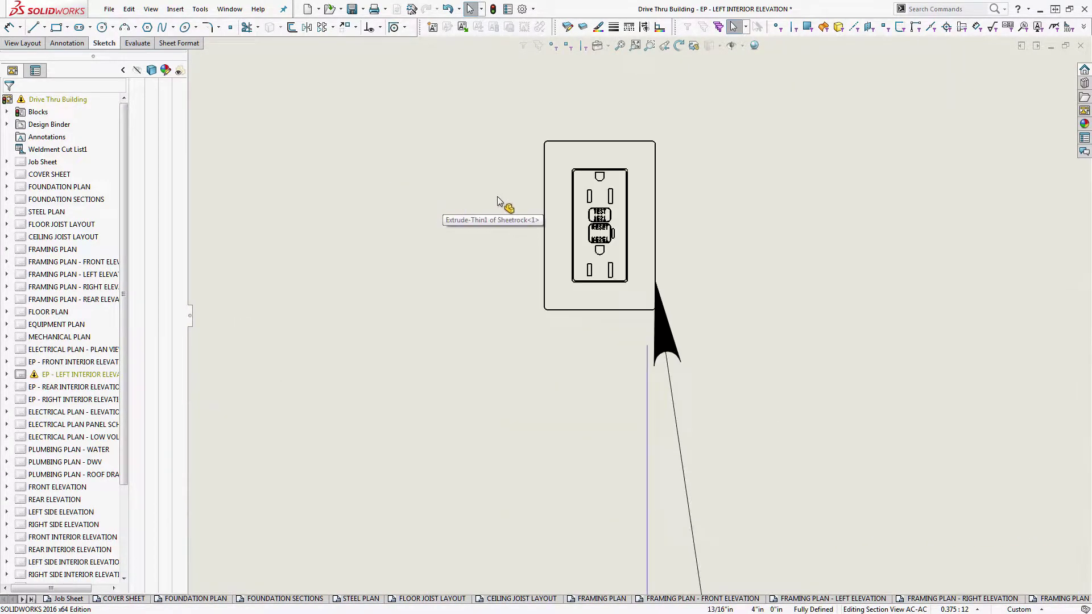
{"action": "scroll", "coordinate": [584, 238], "scroll_direction": "down", "scroll_amount": 1}
{"action": "scroll", "coordinate": [584, 238], "scroll_direction": "up", "scroll_amount": 3}
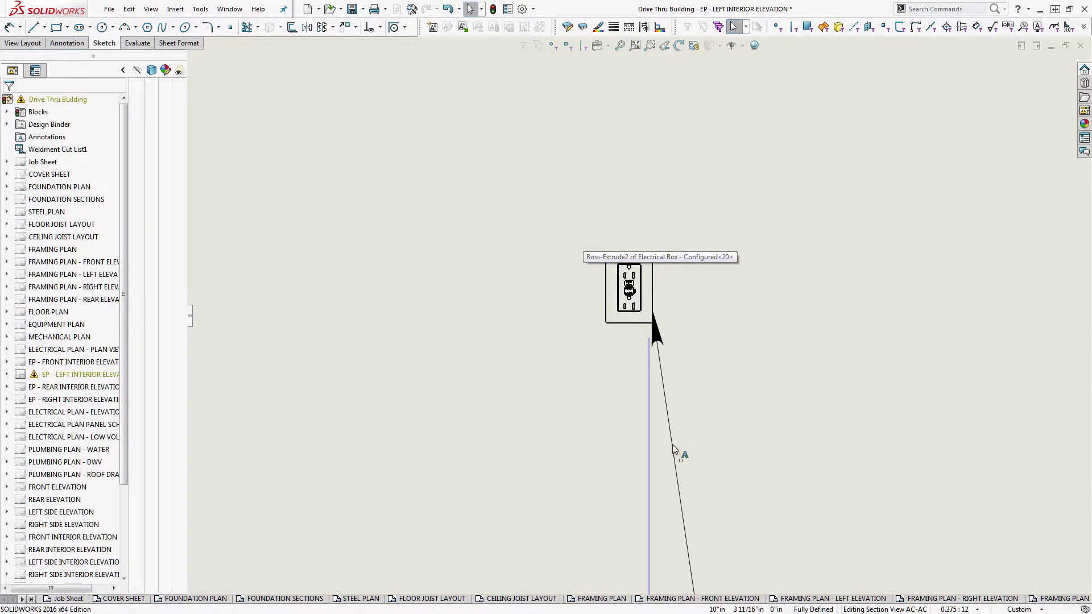
{"action": "middle_click_drag", "start_coordinate": [687, 450], "coordinate": [479, 245], "text": "ctrl"}
{"action": "scroll", "coordinate": [478, 245], "scroll_direction": "up", "scroll_amount": 3}
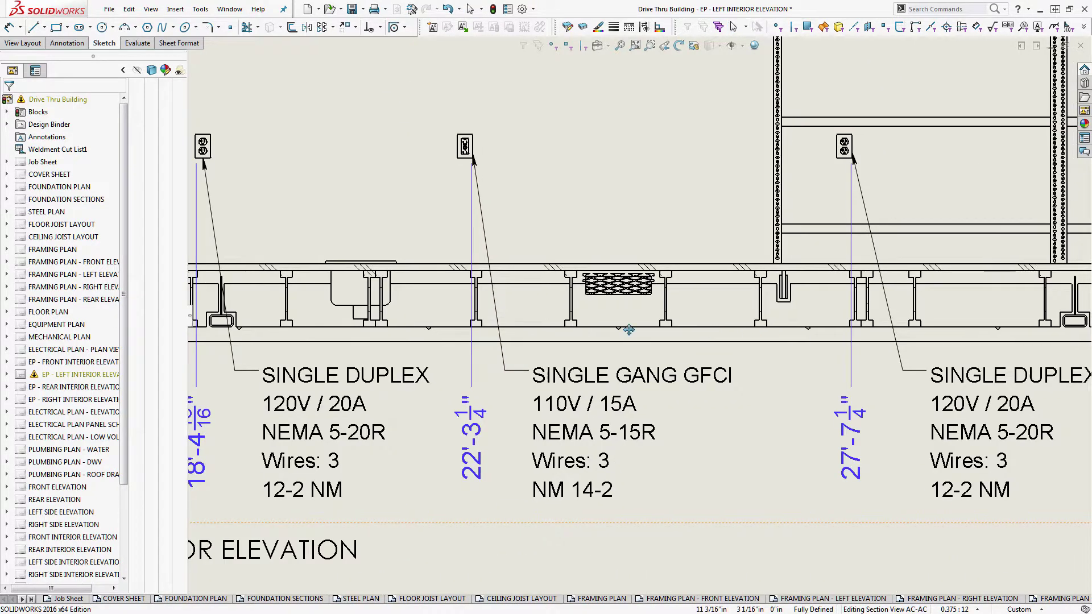
{"action": "scroll", "coordinate": [587, 331], "scroll_direction": "down", "scroll_amount": 2}
{"action": "key", "text": "f"}
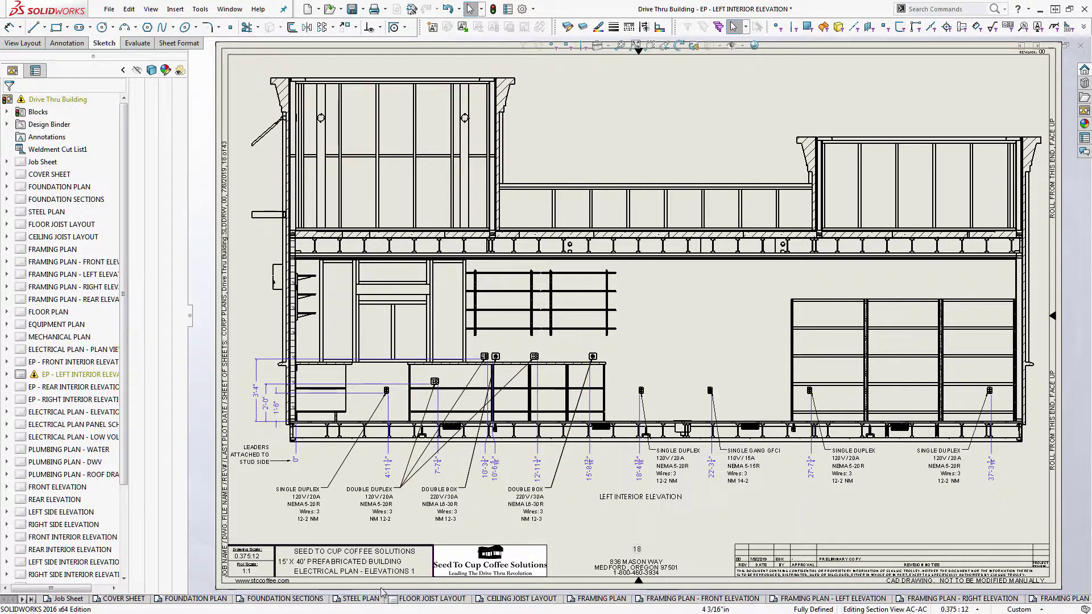
Scroll through the sheet tabs and switch to the EP - REAR INTERIOR ELEVATION sheet
{"action": "left_click", "coordinate": [22, 599]}
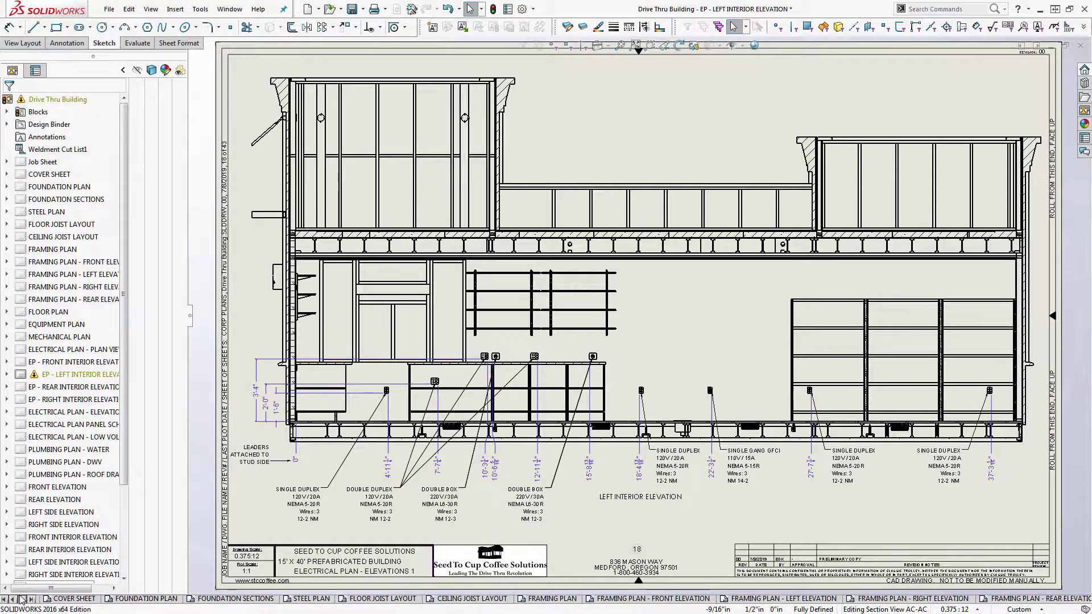
{"action": "left_click", "coordinate": [22, 599]}
{"action": "left_click", "coordinate": [22, 599]}
{"action": "left_click", "coordinate": [22, 600]}
{"action": "left_click", "coordinate": [23, 599]}
{"action": "left_click", "coordinate": [22, 599]}
{"action": "left_click", "coordinate": [22, 599]}
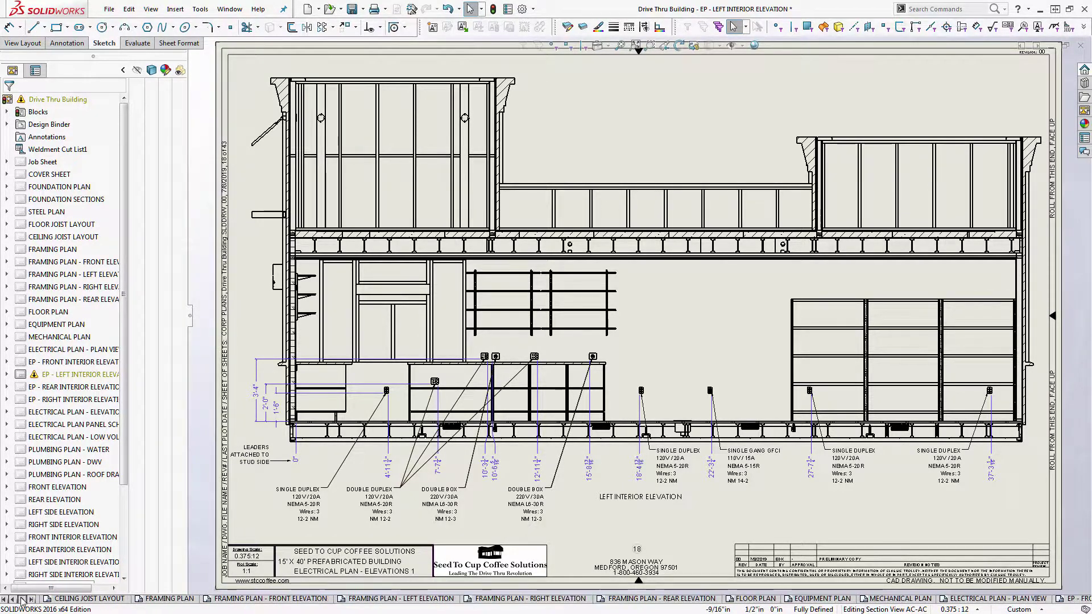
{"action": "left_click", "coordinate": [22, 599]}
{"action": "left_click", "coordinate": [22, 599]}
{"action": "left_click", "coordinate": [22, 599]}
{"action": "left_click", "coordinate": [22, 600]}
{"action": "left_click", "coordinate": [22, 599]}
{"action": "left_click", "coordinate": [22, 599]}
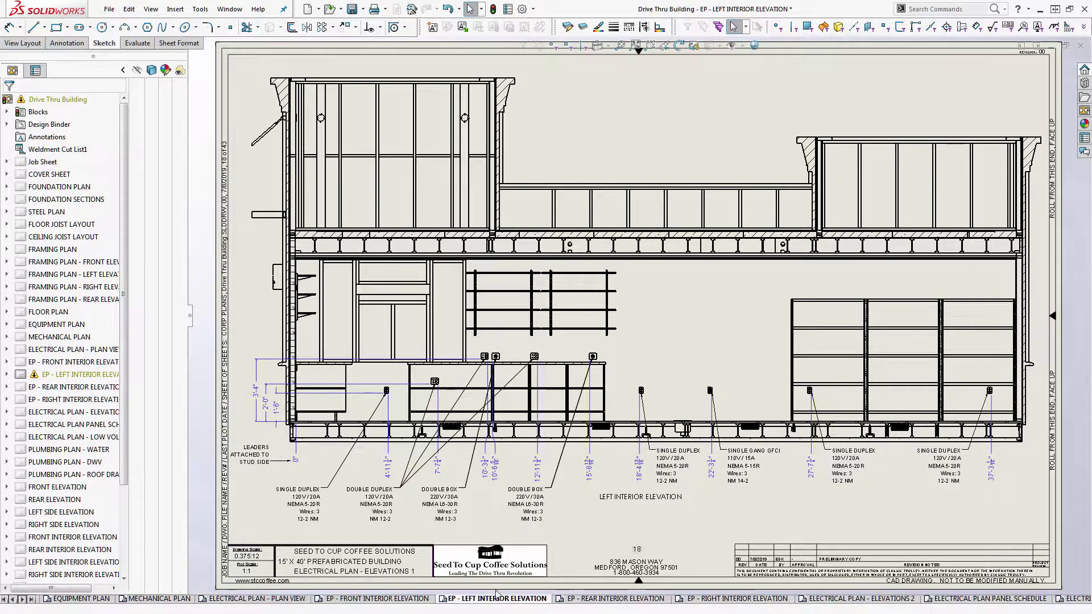
{"action": "left_click", "coordinate": [644, 599]}
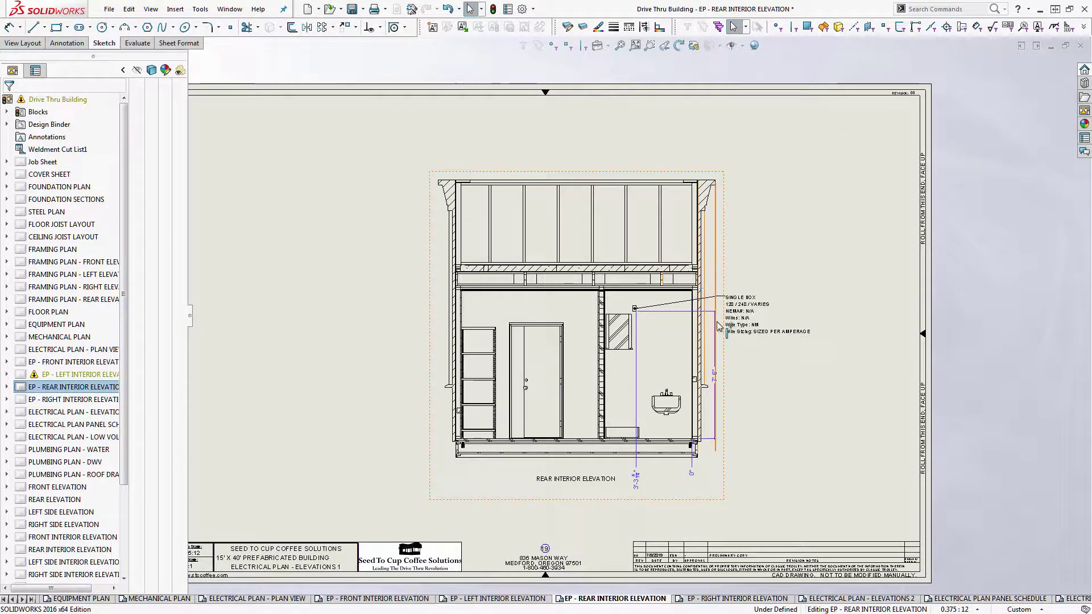
Zoom in and select the outlet box under the SINGLE BOX note
{"action": "scroll", "coordinate": [679, 293], "scroll_direction": "down", "scroll_amount": 6}
{"action": "scroll", "coordinate": [514, 373], "scroll_direction": "down", "scroll_amount": 8}
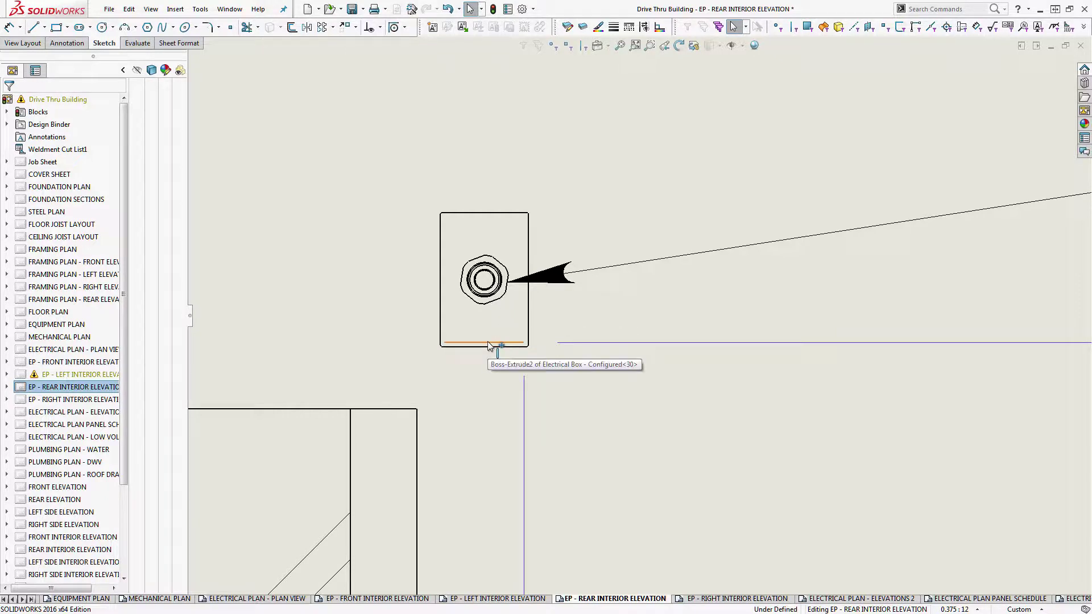
{"action": "scroll", "coordinate": [631, 316], "scroll_direction": "up", "scroll_amount": 3}
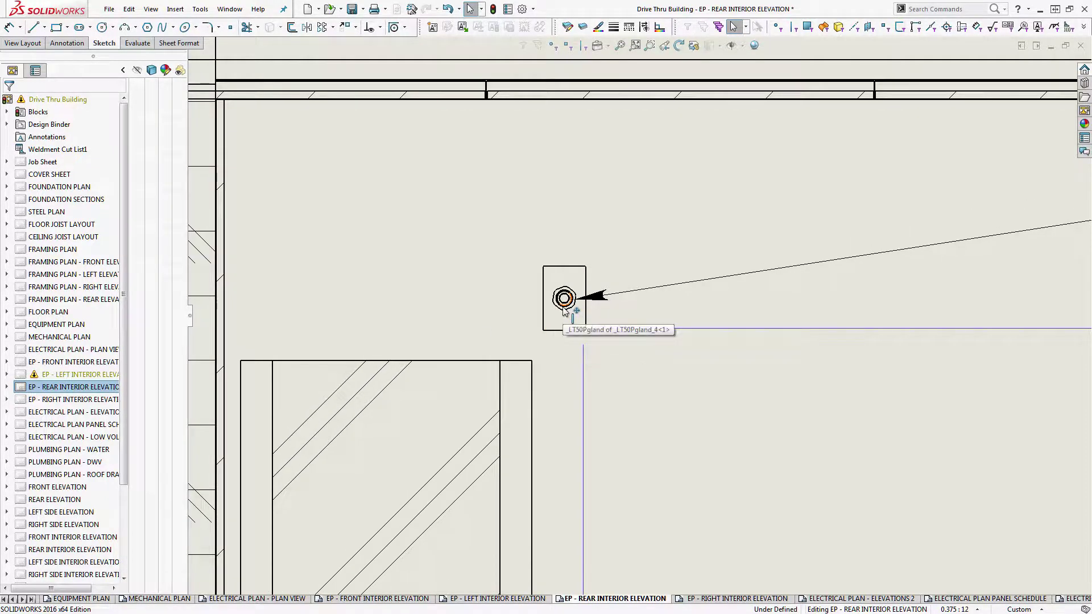
{"action": "scroll", "coordinate": [563, 307], "scroll_direction": "up", "scroll_amount": 6}
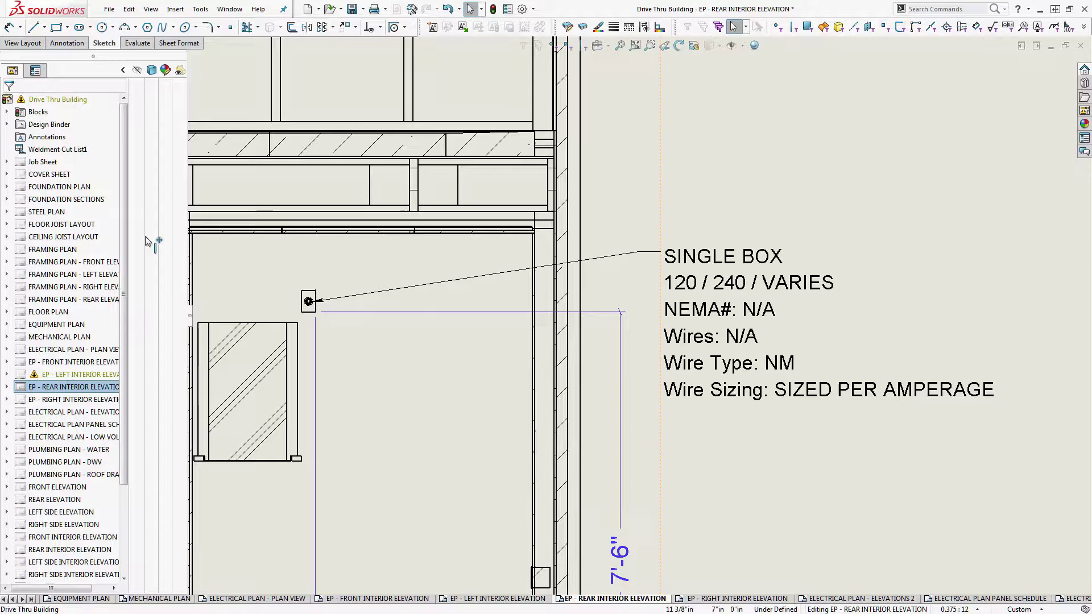
{"action": "left_click", "coordinate": [309, 299]}
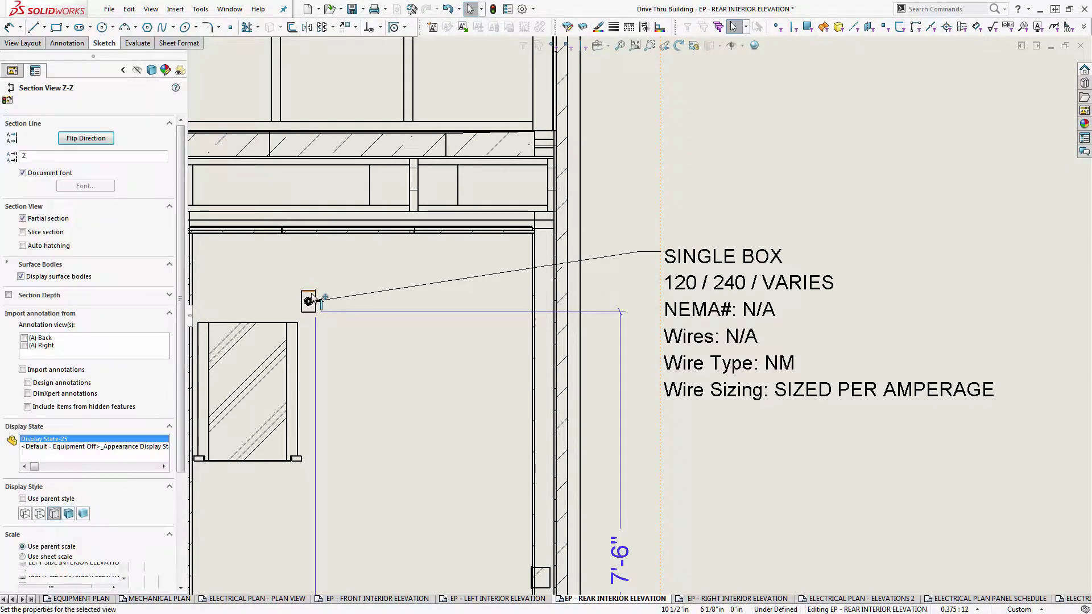
Open the LT50P sub-assembly and set its NEMA # property to HARDWIRE FLEX CONNECTOR
{"action": "right_click", "coordinate": [309, 299]}
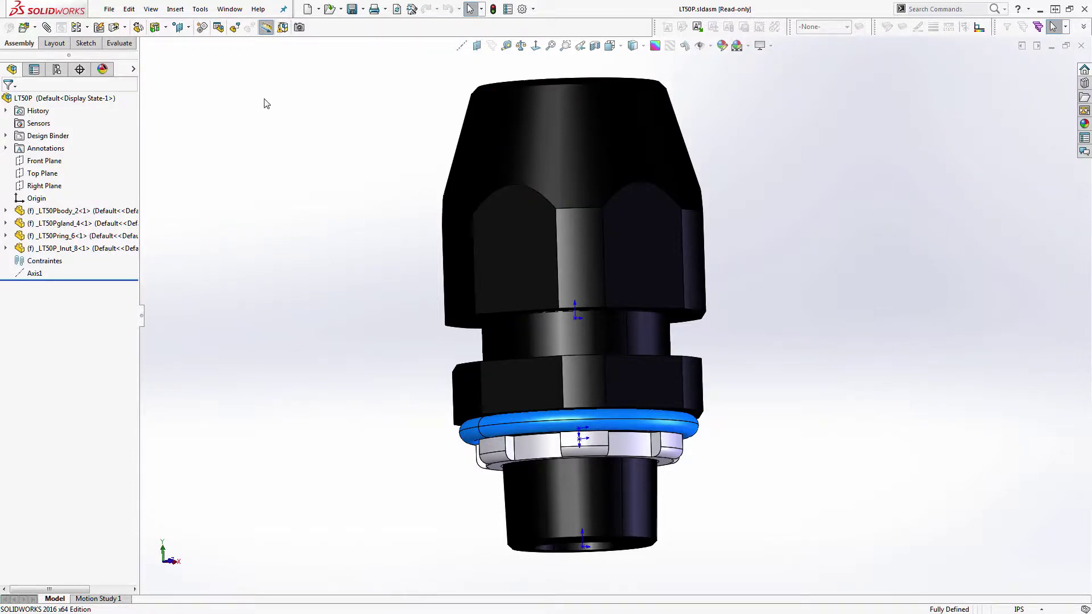
{"action": "left_click", "coordinate": [506, 9]}
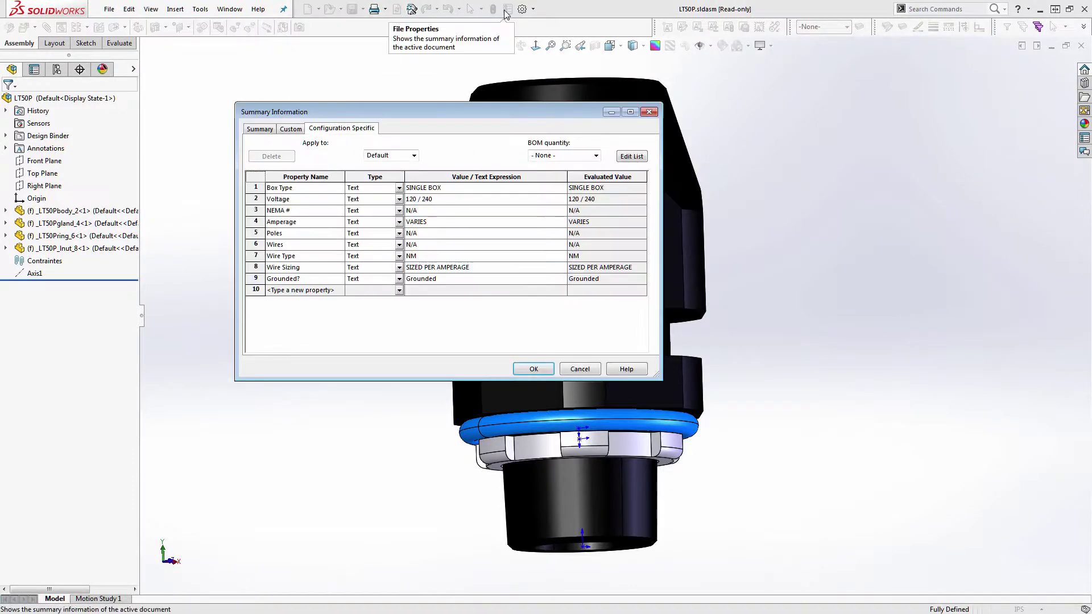
{"action": "left_click", "coordinate": [427, 212]}
{"action": "type", "text": "h"}
{"action": "key", "text": "BackSpace"}
{"action": "type", "text": "HARDWIRE FLEX CONNECTOR"}
Confirm the NEMA # change and try closing LT50P, dismissing the read-only save prompts
{"action": "left_click", "coordinate": [533, 370]}
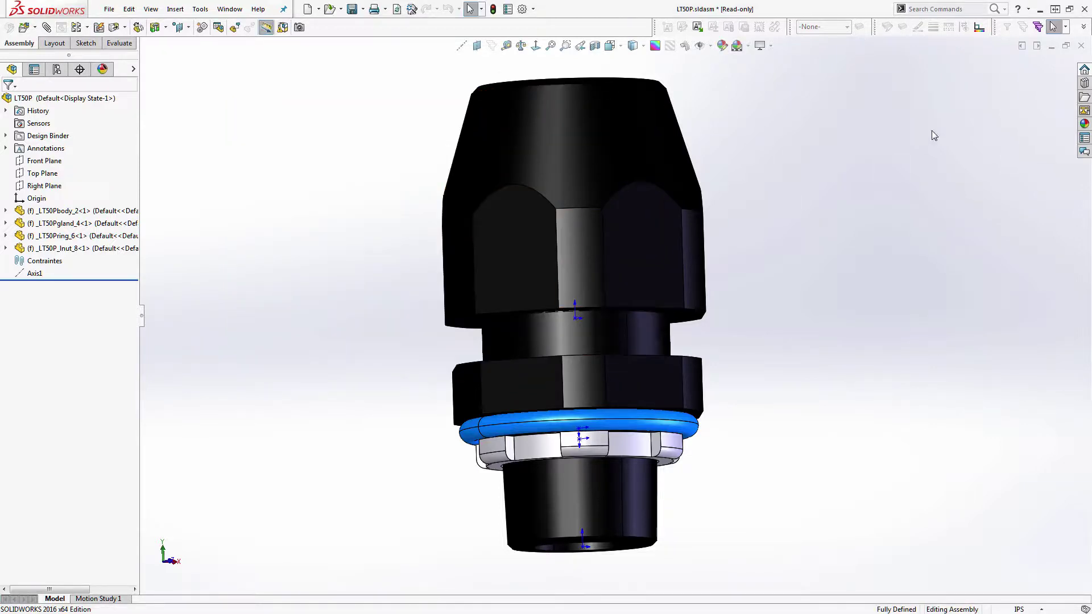
{"action": "left_click", "coordinate": [1080, 46]}
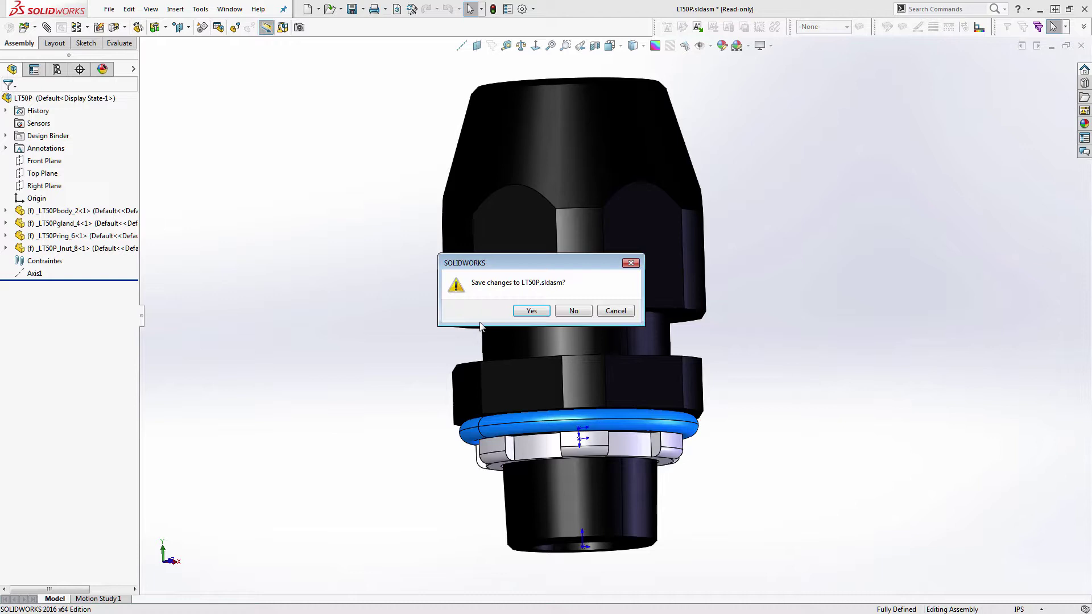
{"action": "left_click", "coordinate": [532, 311]}
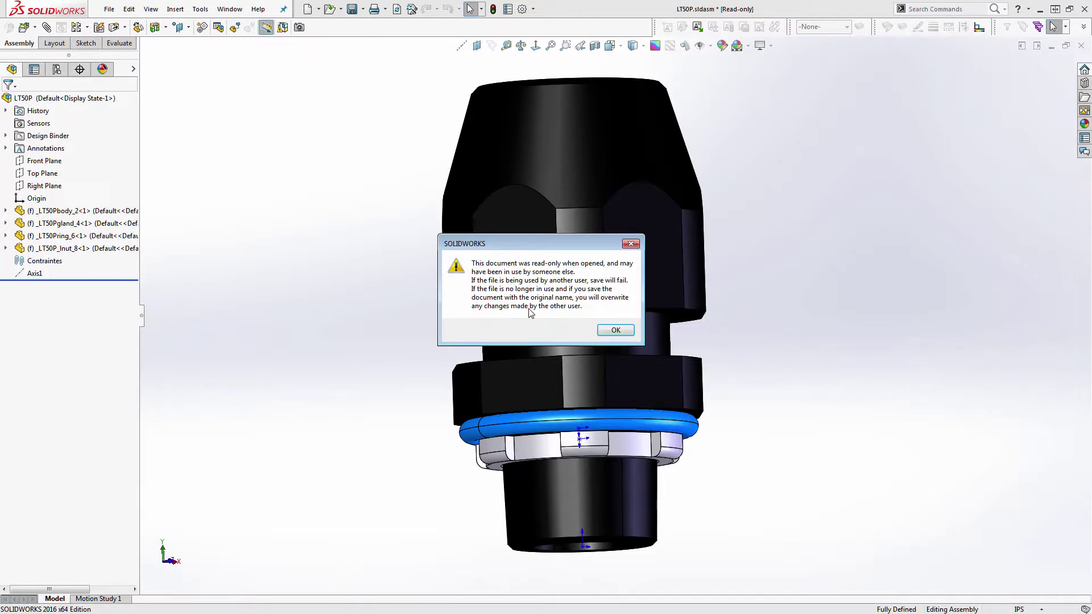
{"action": "left_click", "coordinate": [615, 329]}
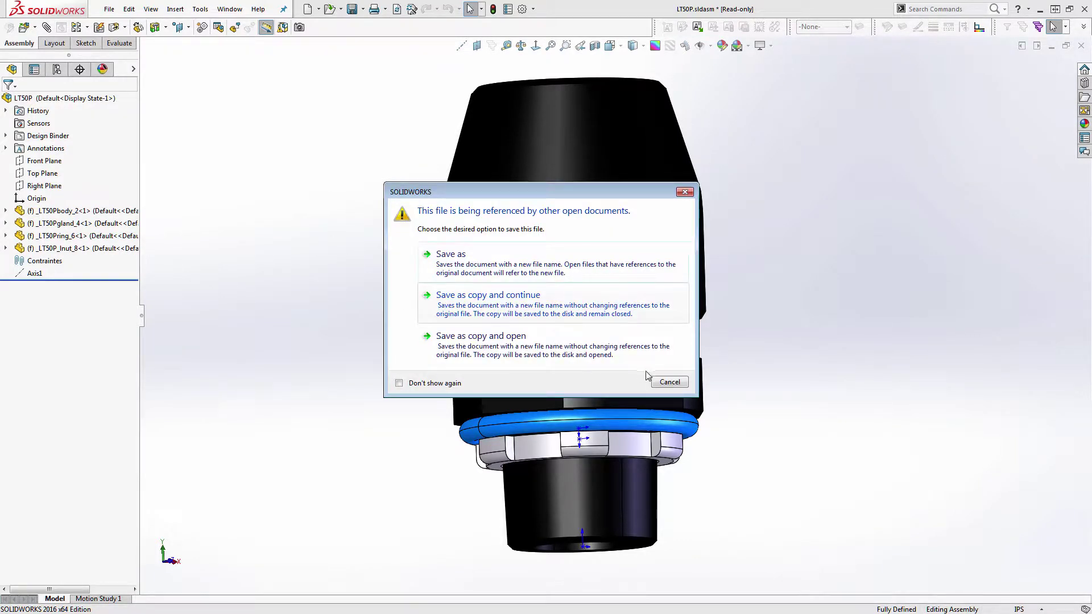
{"action": "left_click", "coordinate": [685, 193]}
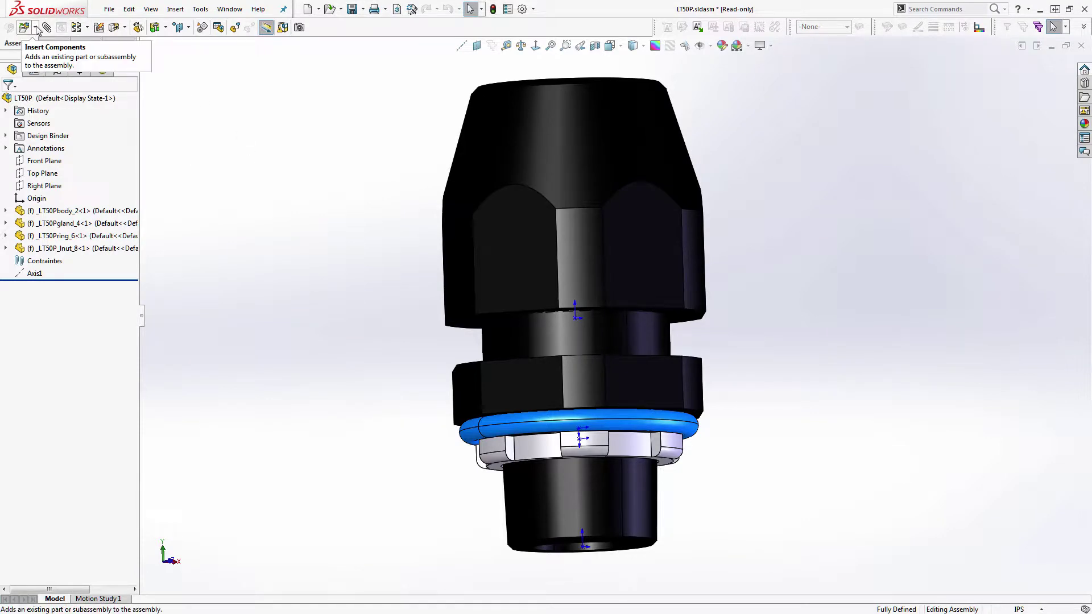
Get write access to LT50P, save it with Ctrl+S, and close it
{"action": "left_click", "coordinate": [109, 9]}
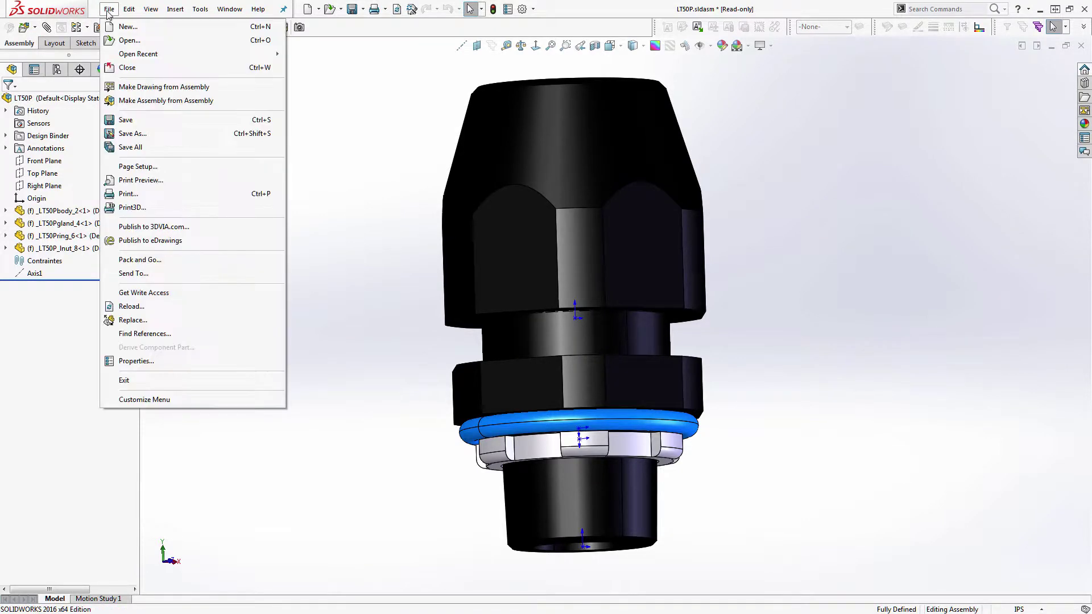
{"action": "left_click", "coordinate": [148, 292]}
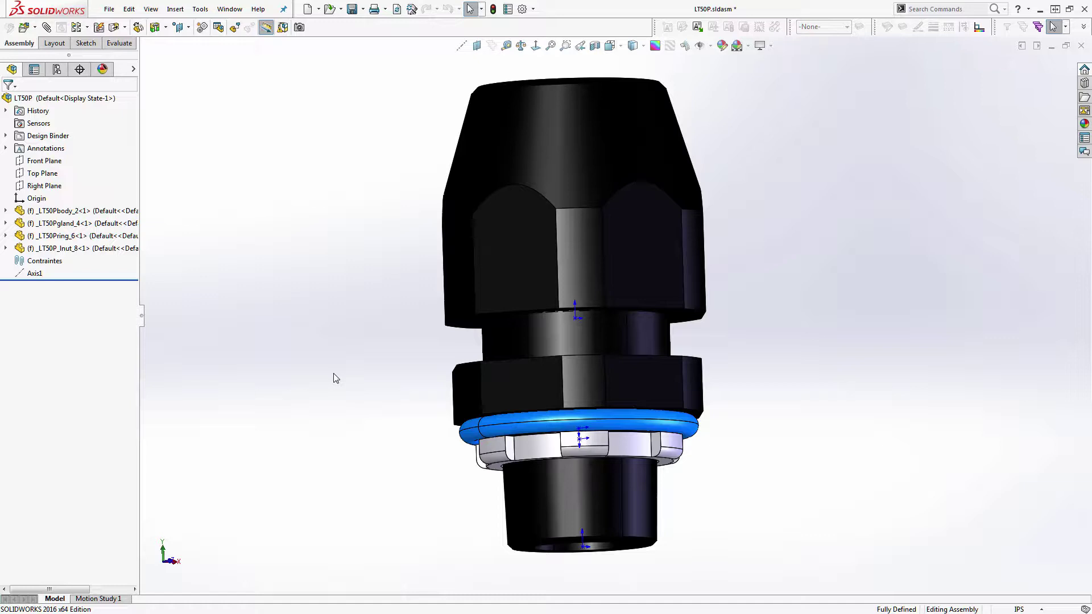
{"action": "key", "text": "ctrl+s"}
{"action": "left_click", "coordinate": [1080, 46]}
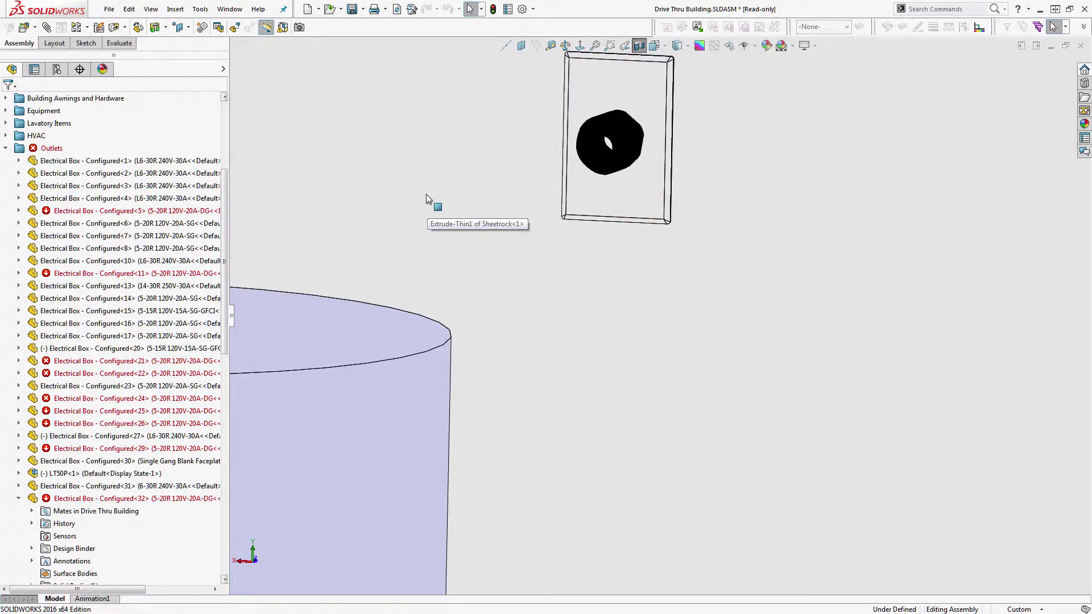
Use Ctrl+Tab to return to the Drive Thru Building drawing's rear interior elevation sheet
{"action": "key", "text": "ctrl+Tab"}
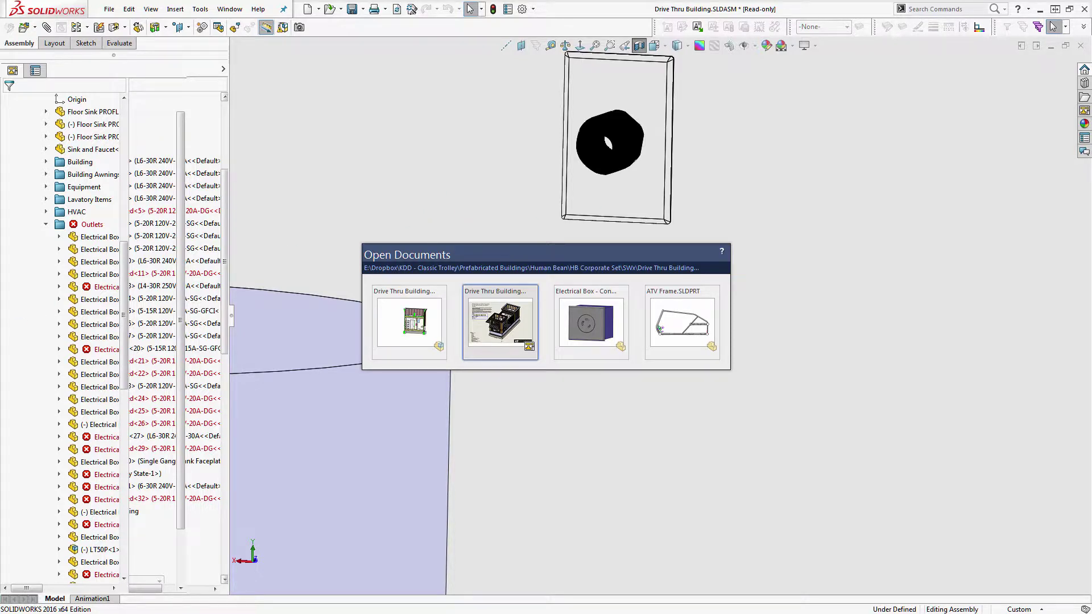
{"action": "key", "text": "ctrl+Tab"}
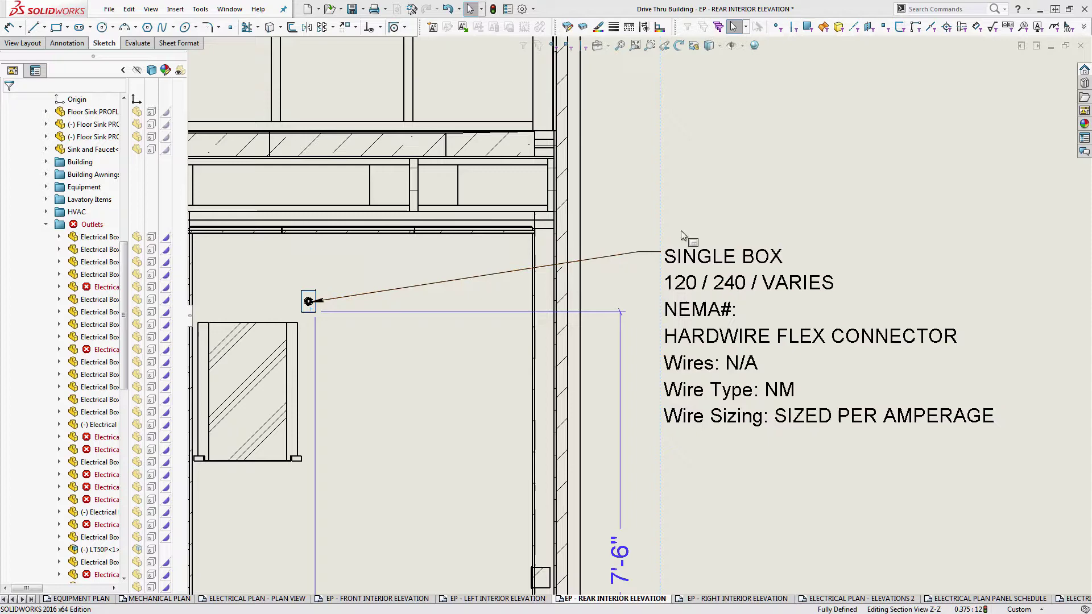
Select Section View Z-Z around the outlet box, zoom out, and show the Annotation tools
{"action": "scroll", "coordinate": [725, 200], "scroll_direction": "up", "scroll_amount": 3}
{"action": "left_click", "coordinate": [724, 201]}
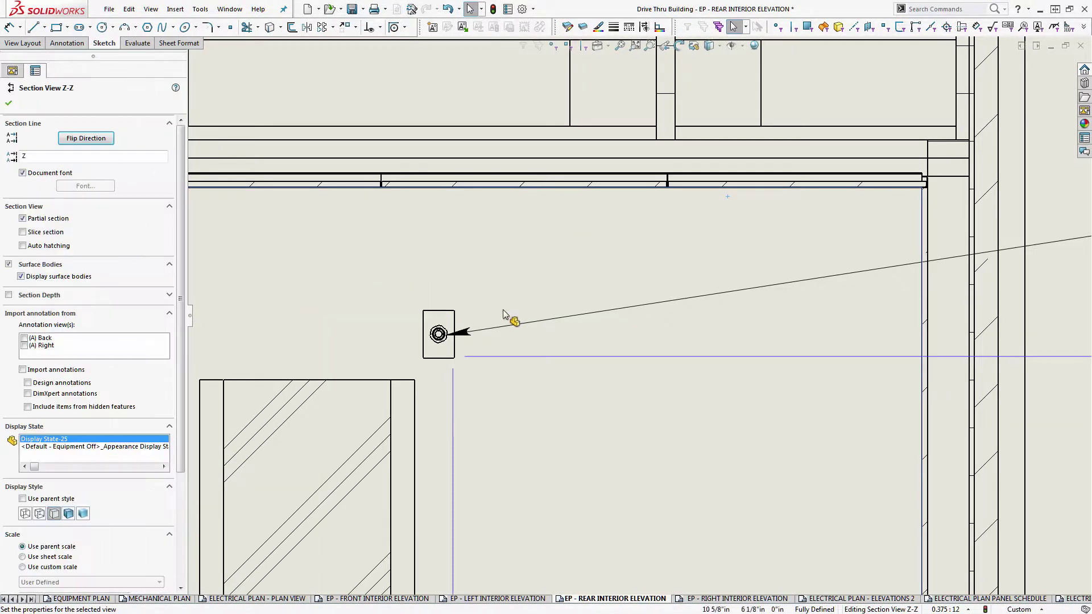
{"action": "scroll", "coordinate": [507, 317], "scroll_direction": "up", "scroll_amount": 6}
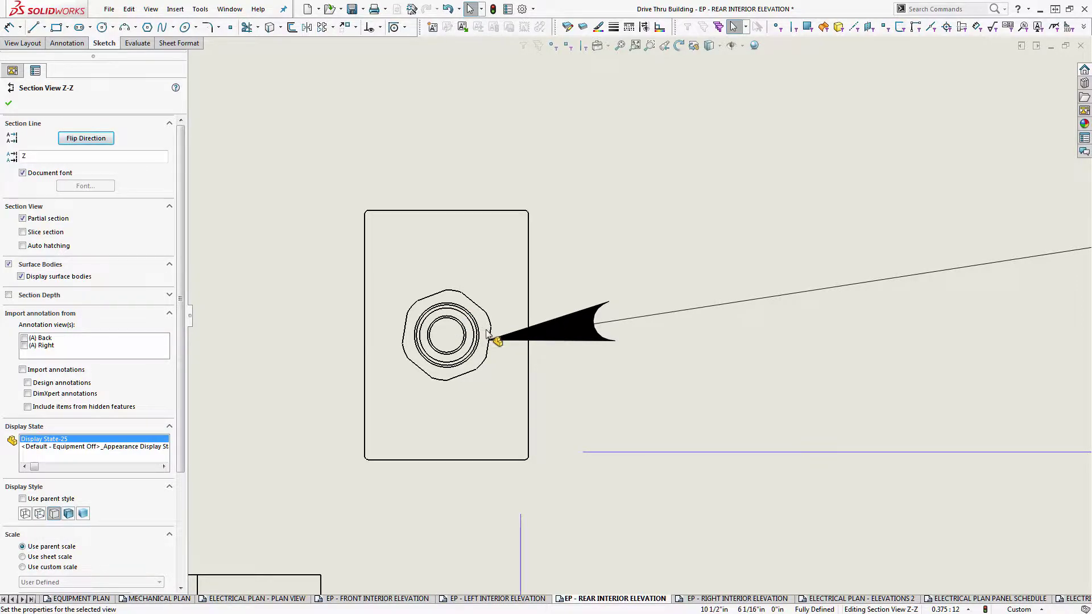
{"action": "key", "text": "z"}
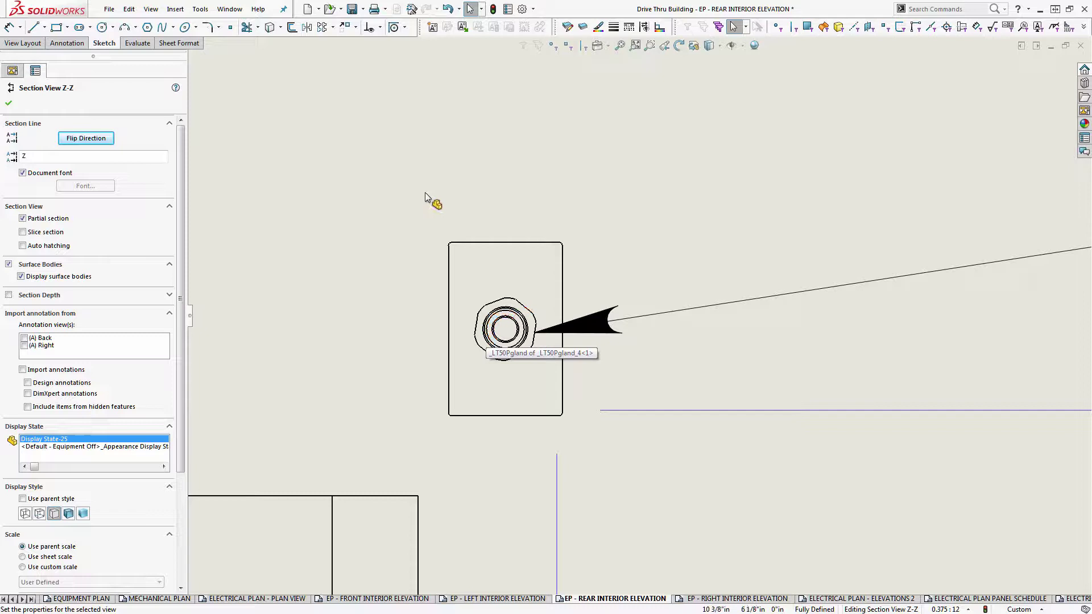
{"action": "key", "text": "z"}
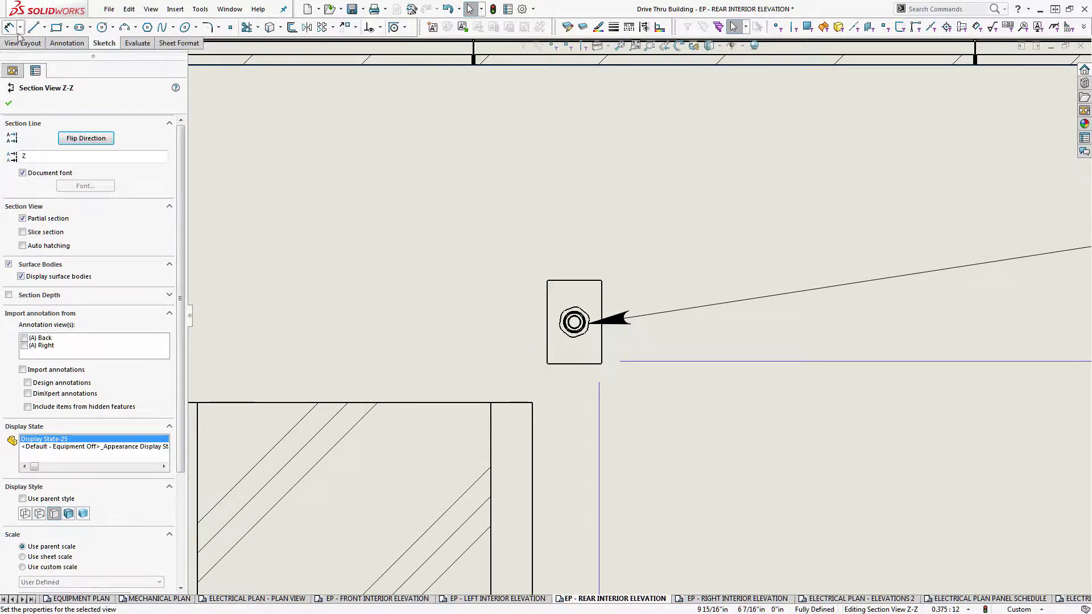
{"action": "left_click", "coordinate": [66, 43]}
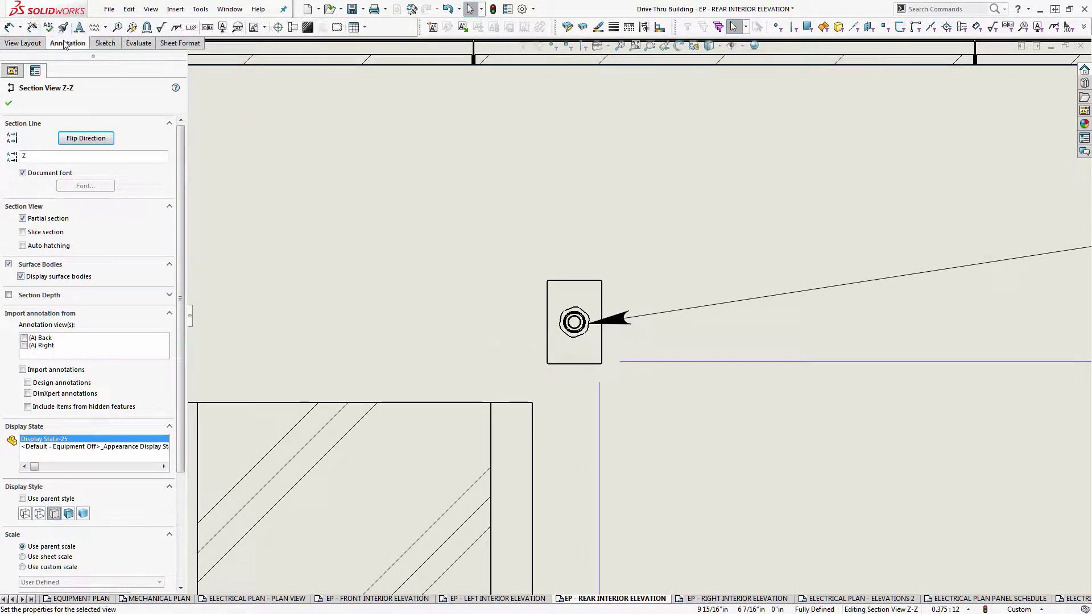
Place a trial note with a leader on the gland, then discard it while still empty
{"action": "left_click", "coordinate": [79, 27]}
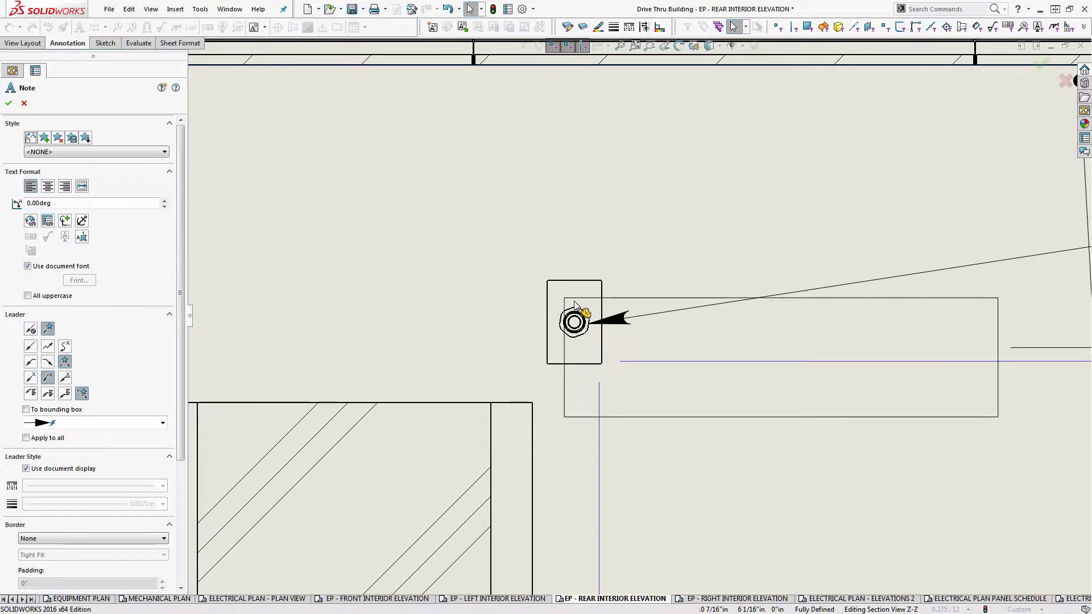
{"action": "left_click", "coordinate": [580, 321]}
{"action": "left_click", "coordinate": [730, 202]}
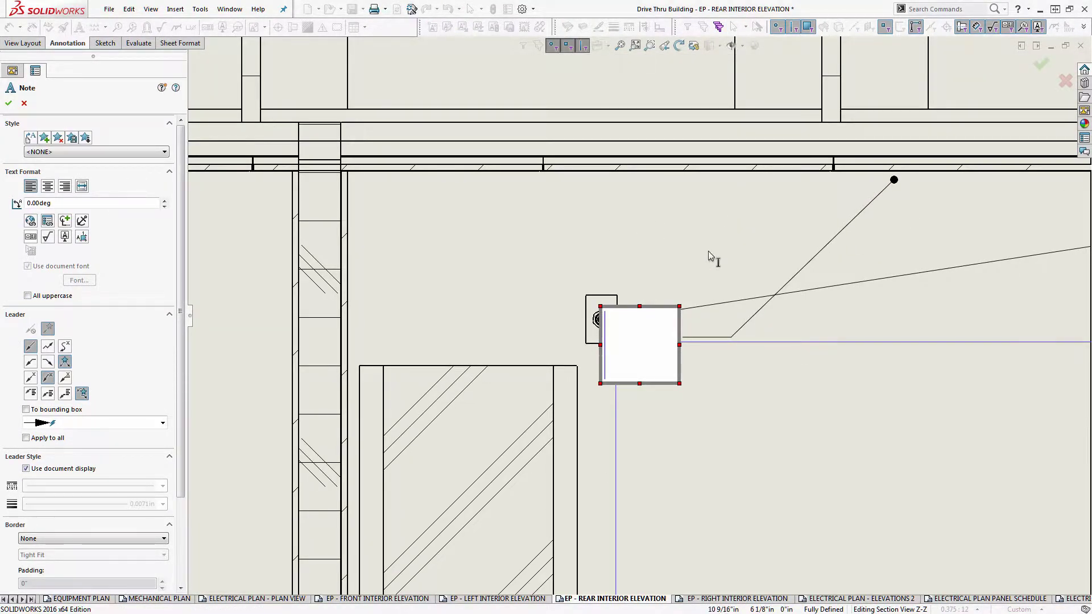
{"action": "left_click", "coordinate": [1040, 64]}
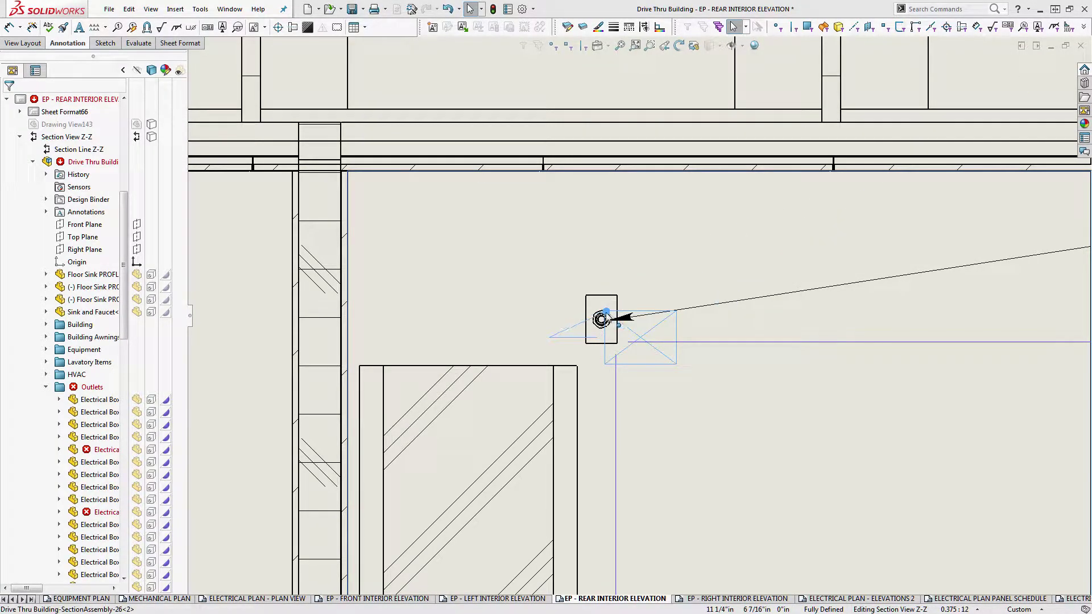
Anchor a new note's leader on the gland and place its text above-right of the gland box
{"action": "left_click", "coordinate": [604, 314]}
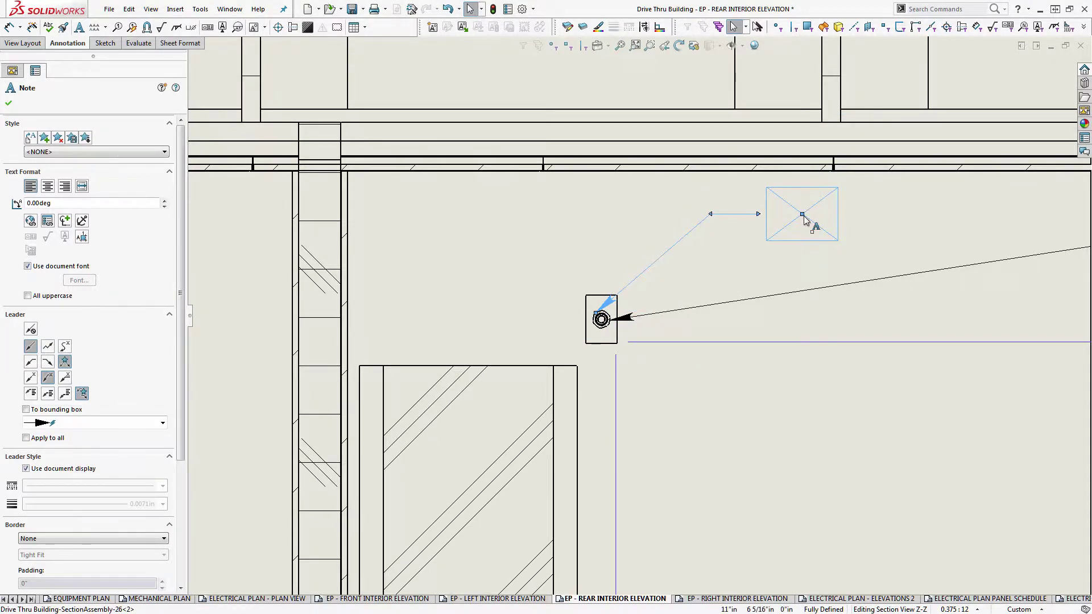
{"action": "scroll", "coordinate": [756, 253], "scroll_direction": "up", "scroll_amount": 4}
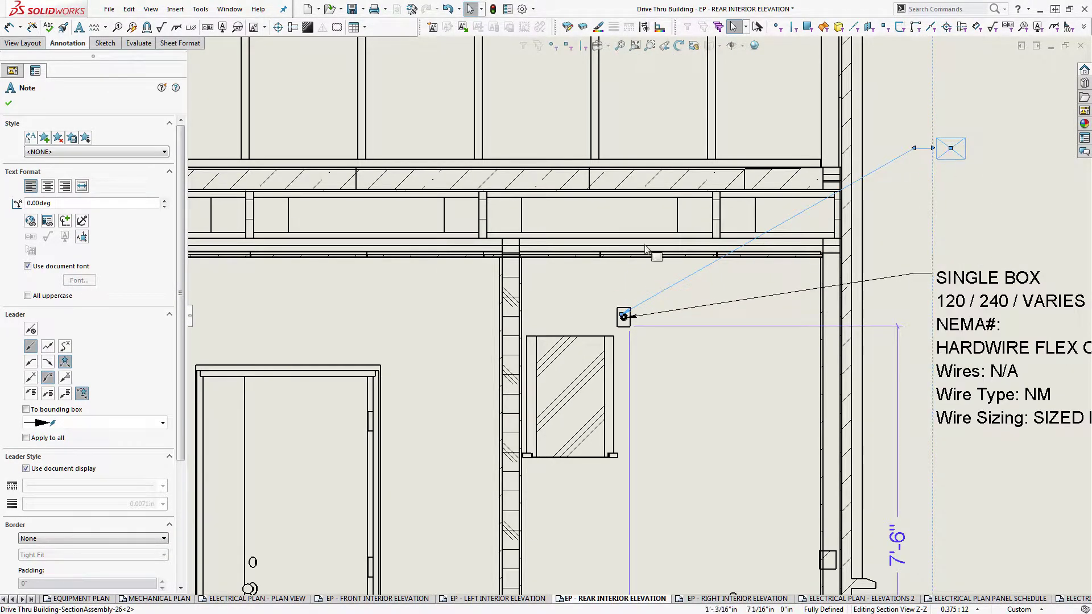
{"action": "scroll", "coordinate": [628, 317], "scroll_direction": "down", "scroll_amount": 10}
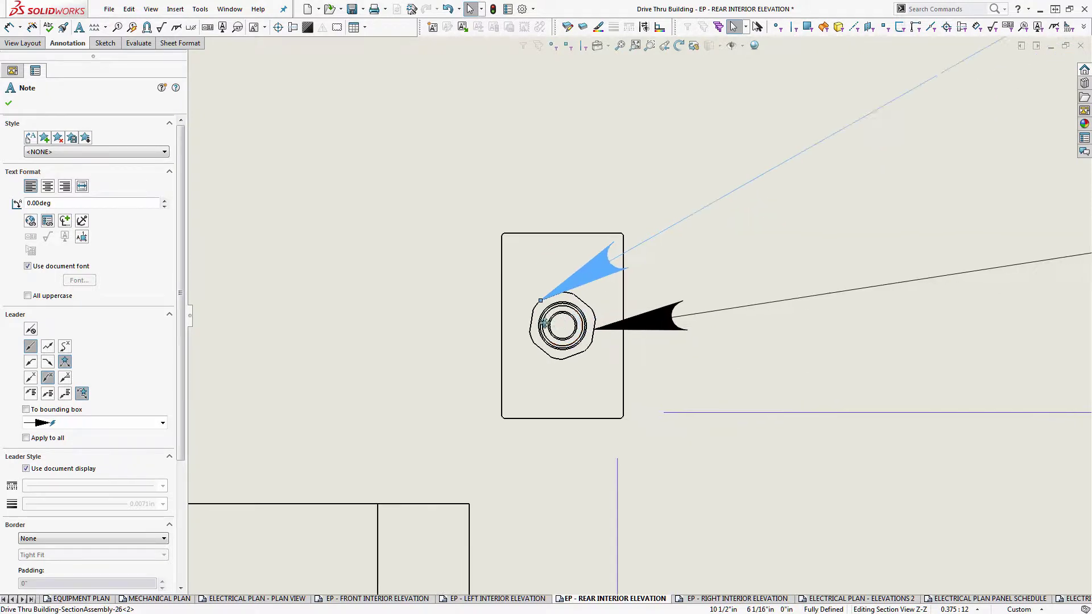
{"action": "middle_click_drag", "start_coordinate": [544, 323], "coordinate": [426, 351]}
{"action": "scroll", "coordinate": [398, 344], "scroll_direction": "down", "scroll_amount": 3}
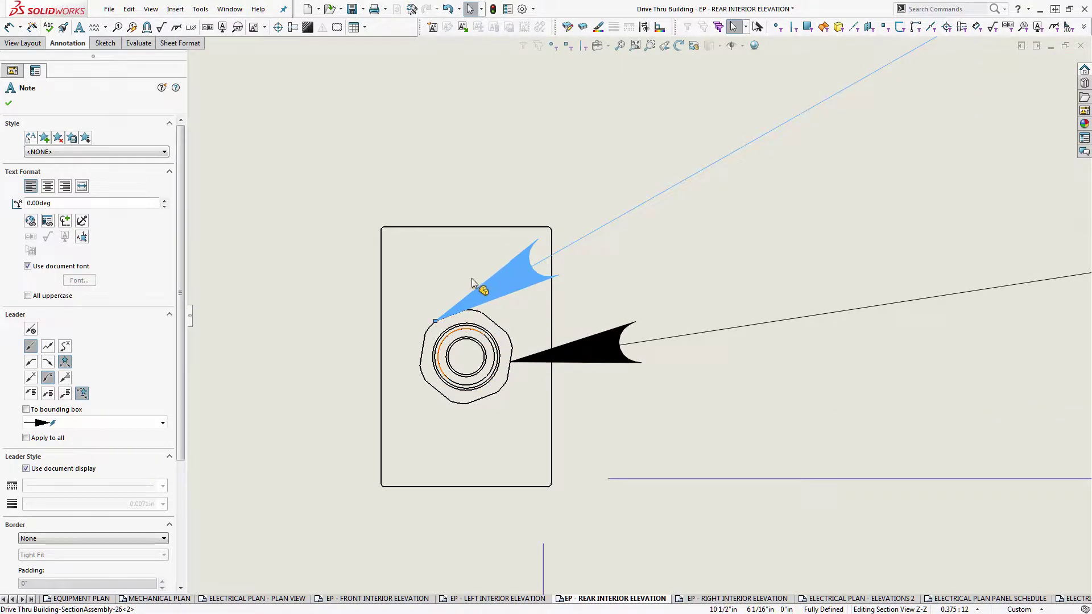
{"action": "middle_click_drag", "start_coordinate": [471, 278], "coordinate": [381, 325]}
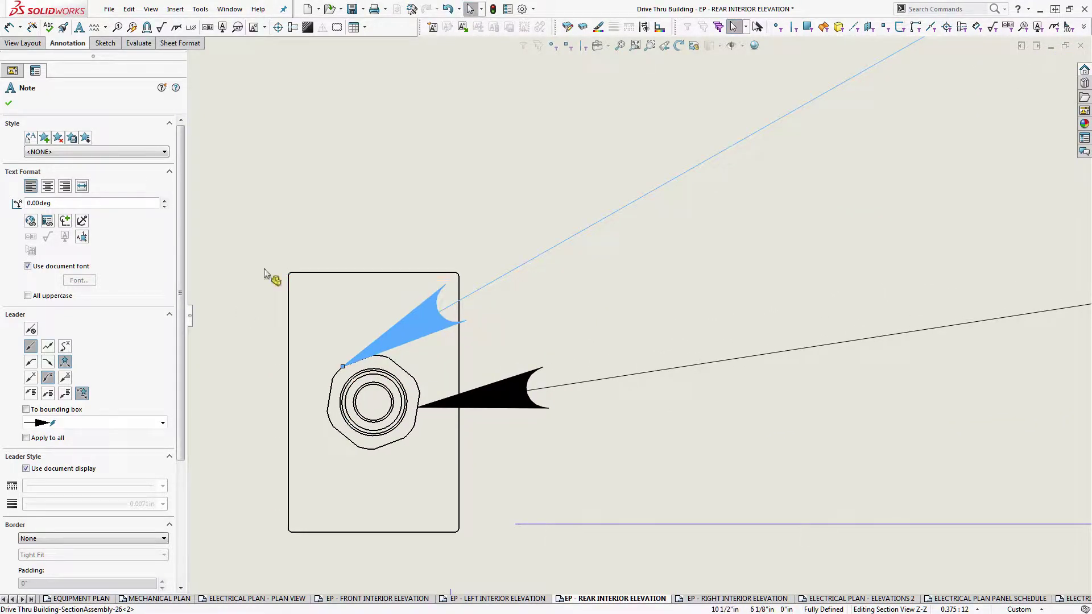
{"action": "scroll", "coordinate": [668, 316], "scroll_direction": "up", "scroll_amount": 2}
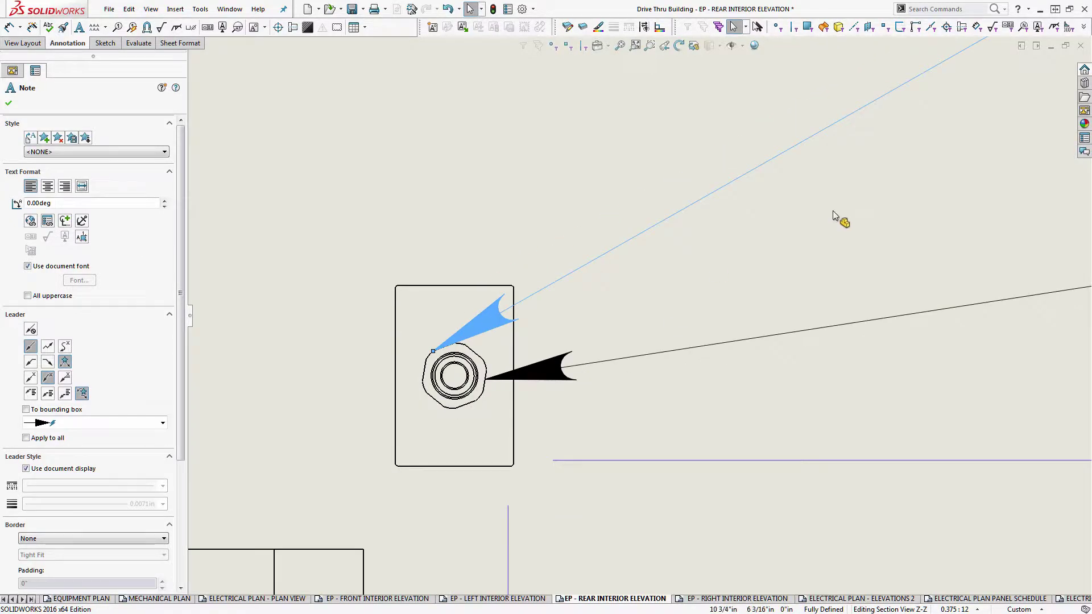
{"action": "scroll", "coordinate": [853, 211], "scroll_direction": "up", "scroll_amount": 8}
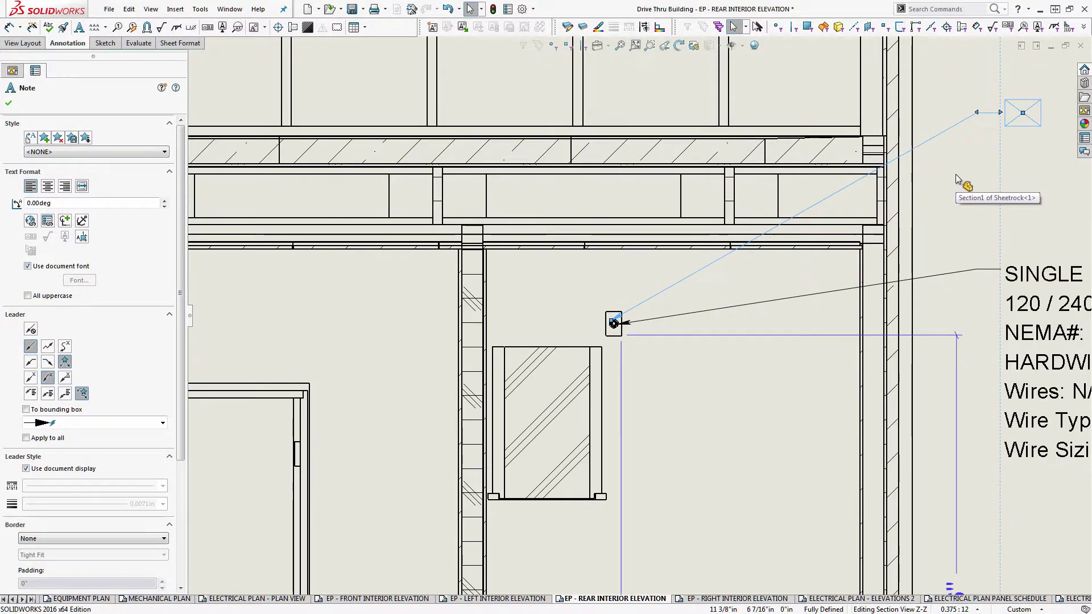
{"action": "scroll", "coordinate": [984, 121], "scroll_direction": "down", "scroll_amount": 3}
{"action": "left_click", "coordinate": [984, 121]}
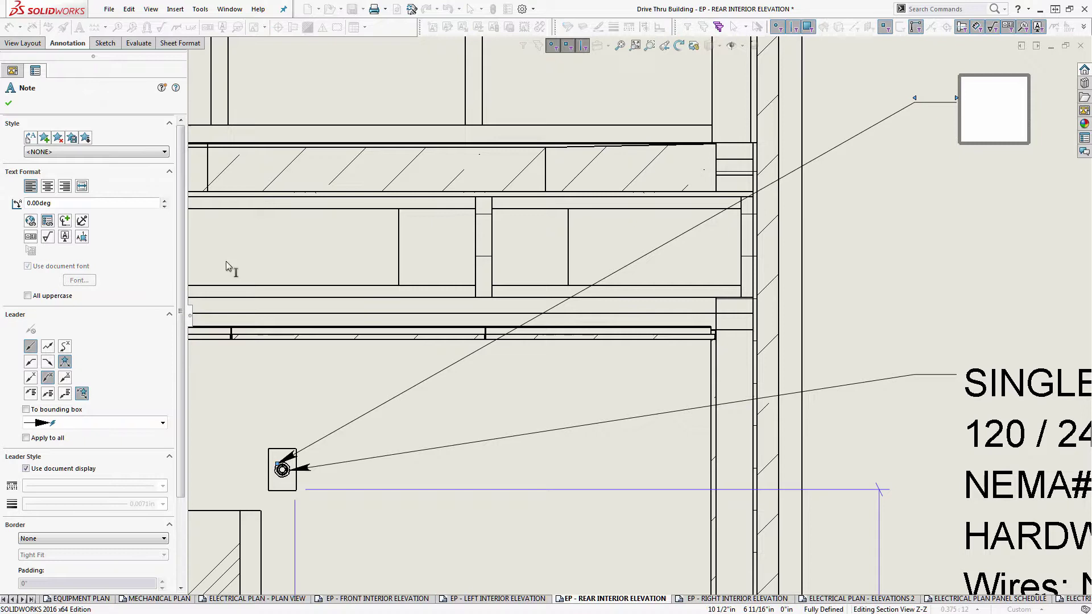
Link the note text to the LT50P component's NEMA # property, reading HARDWIRE FLEX CONNECTOR
{"action": "left_click", "coordinate": [65, 221]}
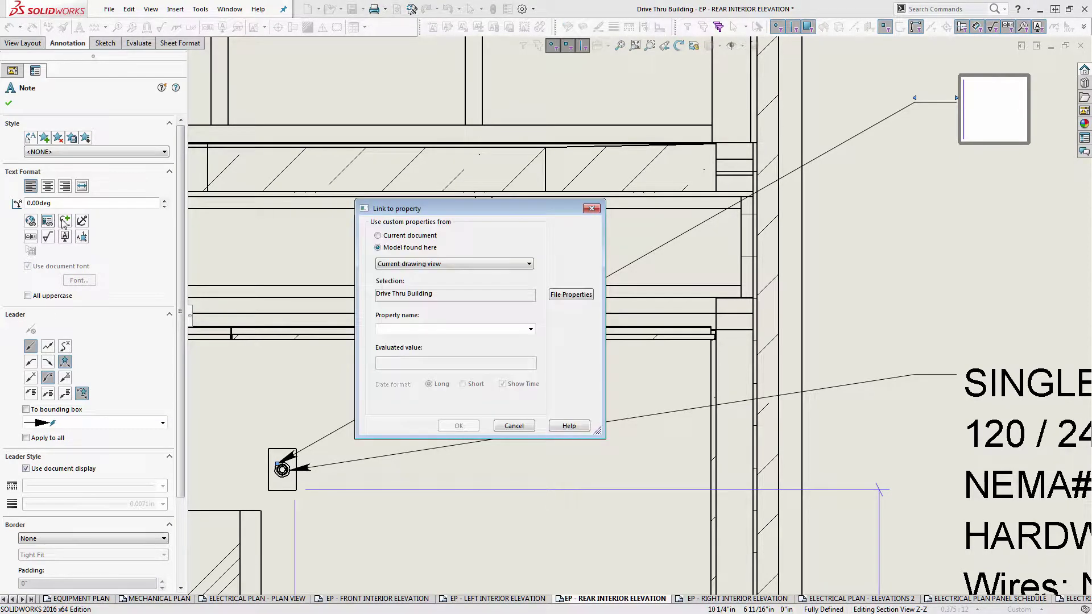
{"action": "left_click", "coordinate": [423, 264]}
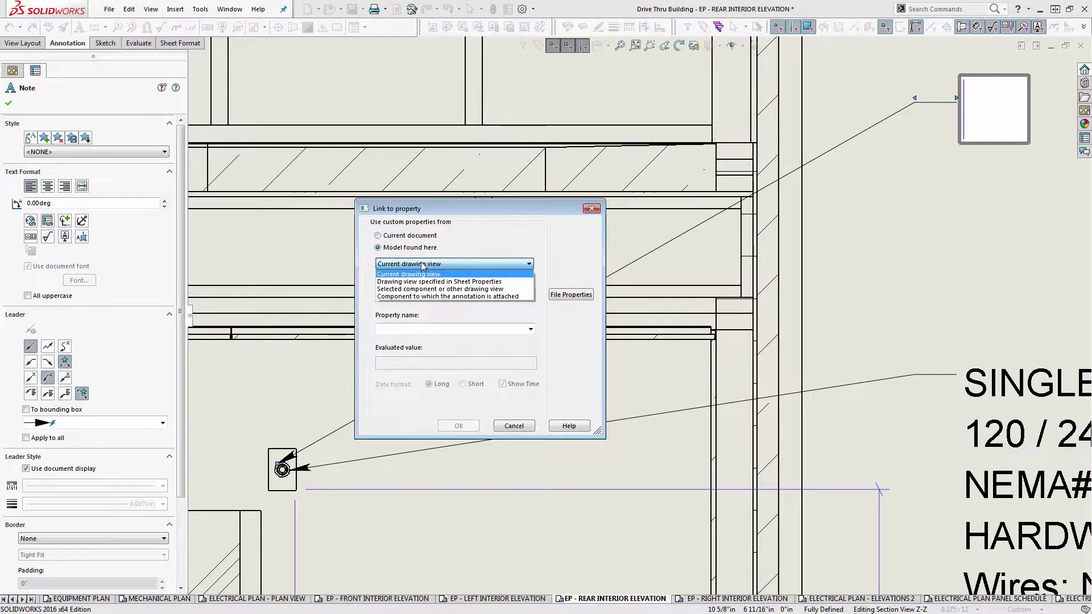
{"action": "left_click", "coordinate": [436, 290]}
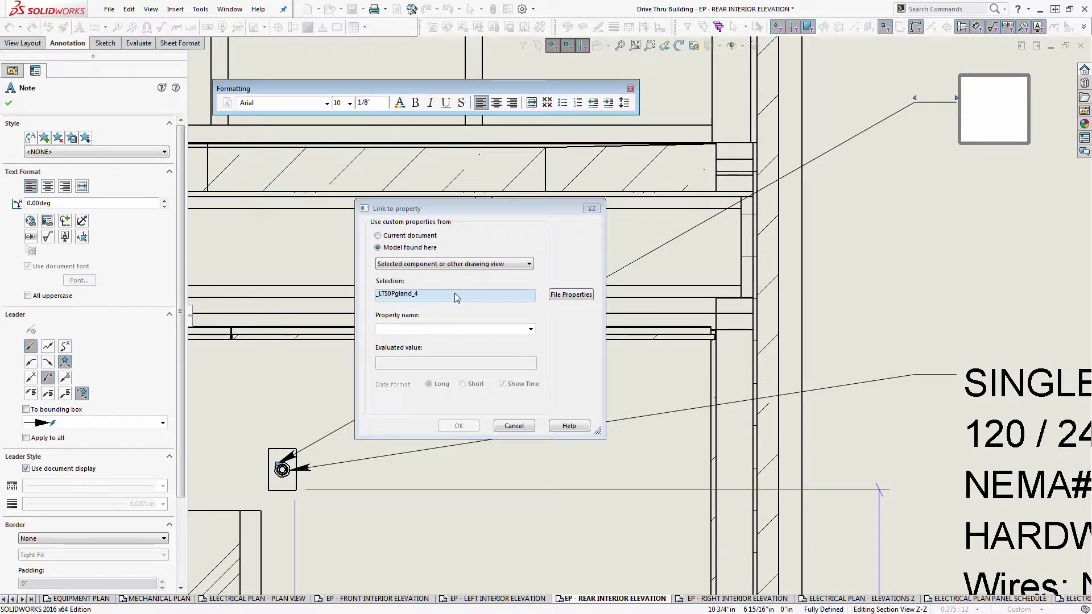
{"action": "left_click", "coordinate": [460, 293]}
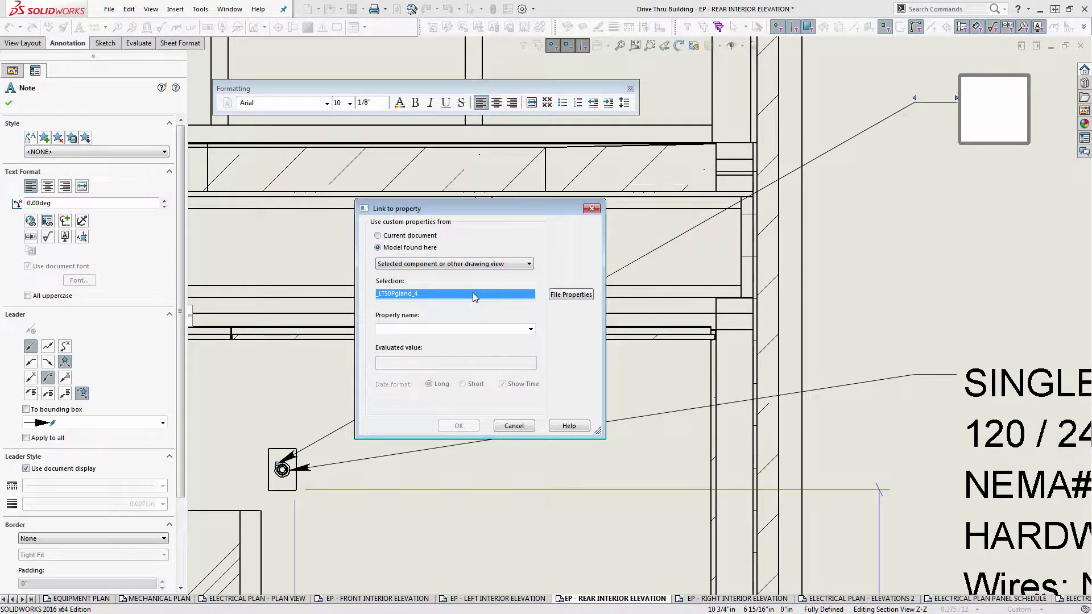
{"action": "right_click", "coordinate": [281, 477]}
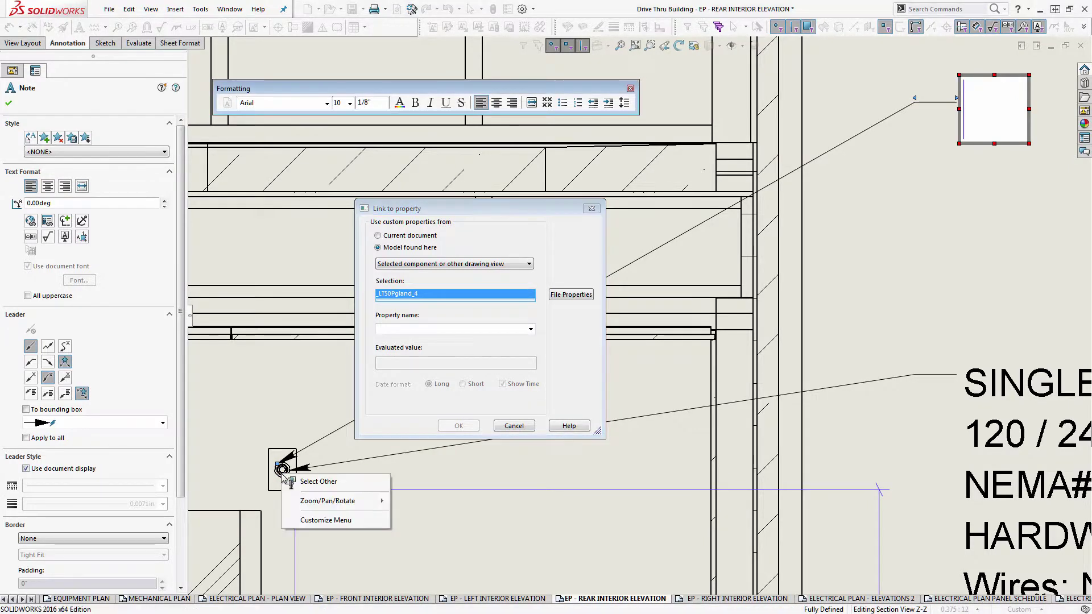
{"action": "left_click", "coordinate": [316, 482]}
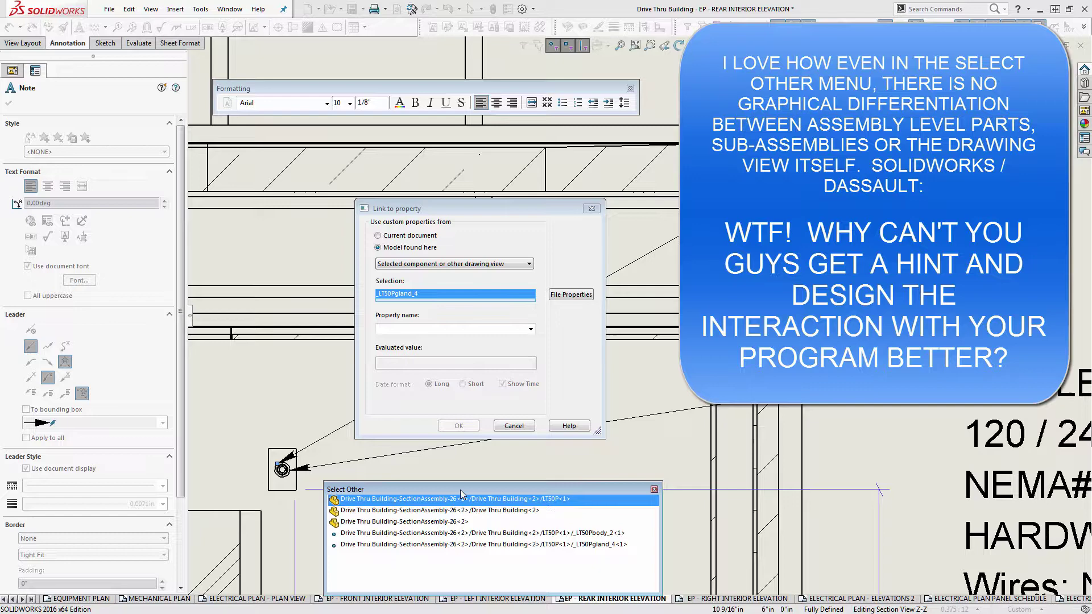
{"action": "left_click", "coordinate": [440, 499]}
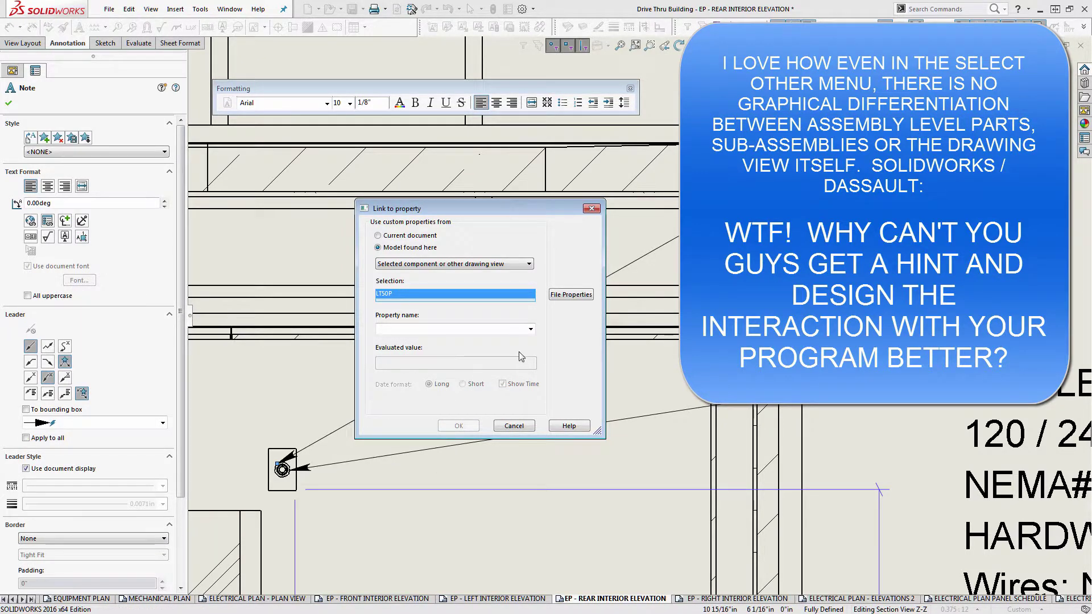
{"action": "left_click", "coordinate": [530, 329]}
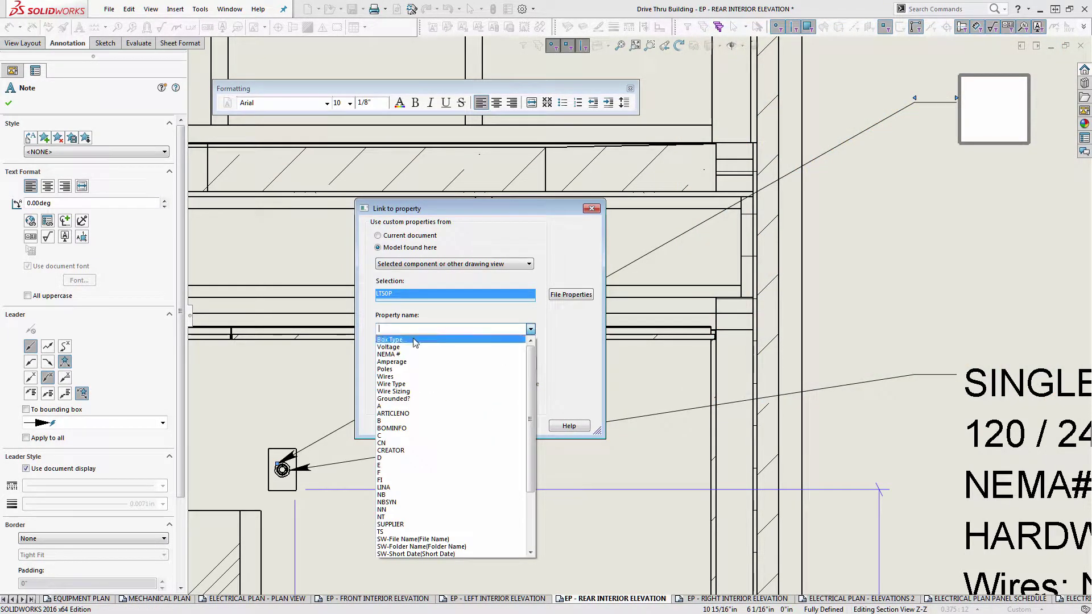
{"action": "left_click", "coordinate": [401, 354]}
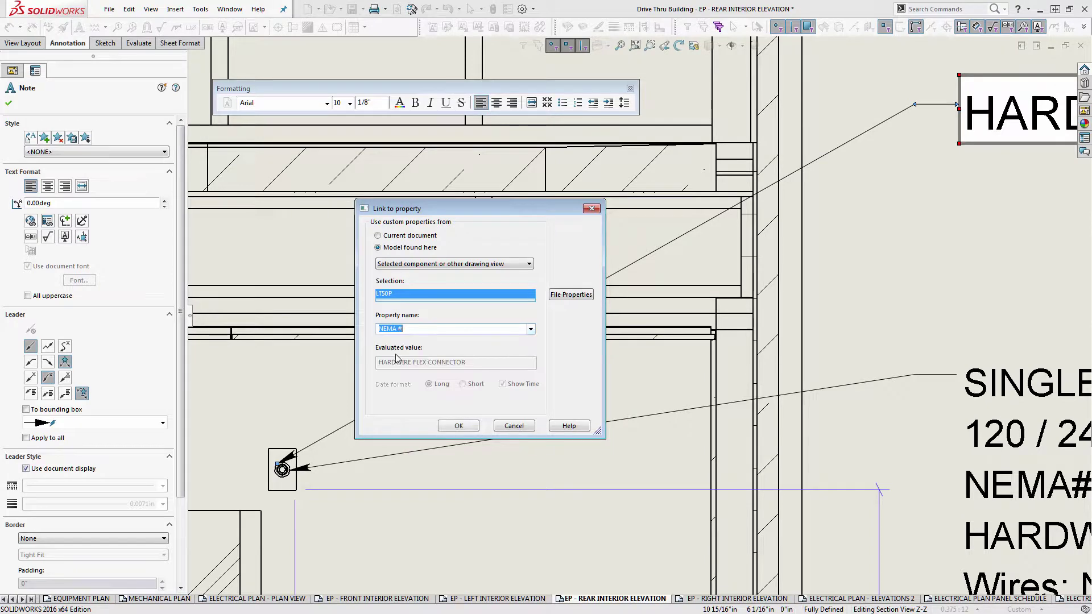
{"action": "left_click", "coordinate": [459, 426]}
{"action": "left_click", "coordinate": [866, 306]}
{"action": "scroll", "coordinate": [865, 305], "scroll_direction": "up", "scroll_amount": 5}
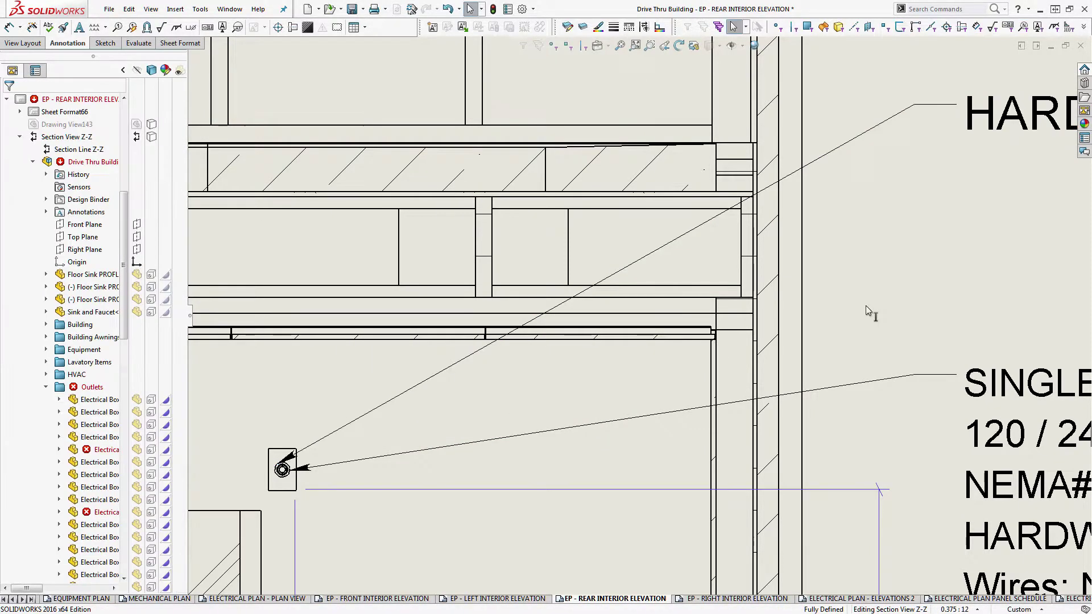
Reopen the HARDWIRE FLEX CONNECTOR note to show its $PRPSMODEL:"NEMA #" link
{"action": "mouse_move", "coordinate": [912, 277]}
{"action": "middle_mouse_down"}
{"action": "mouse_move", "coordinate": [696, 261]}
{"action": "mouse_move", "coordinate": [743, 241]}
{"action": "mouse_move", "coordinate": [734, 249]}
{"action": "middle_mouse_up"}
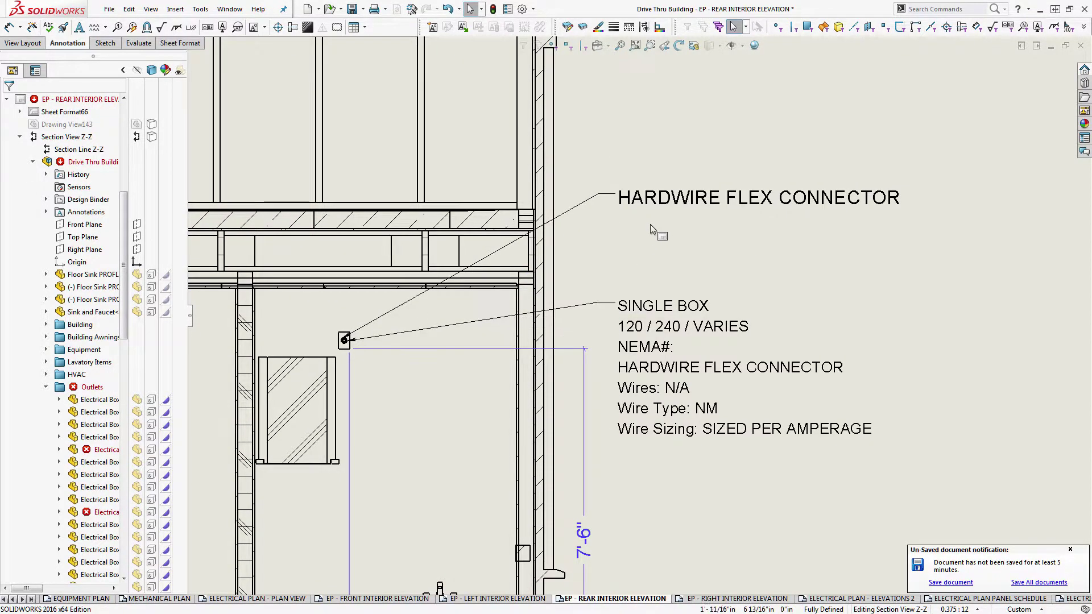
{"action": "left_click", "coordinate": [636, 194]}
{"action": "double_click", "coordinate": [636, 196]}
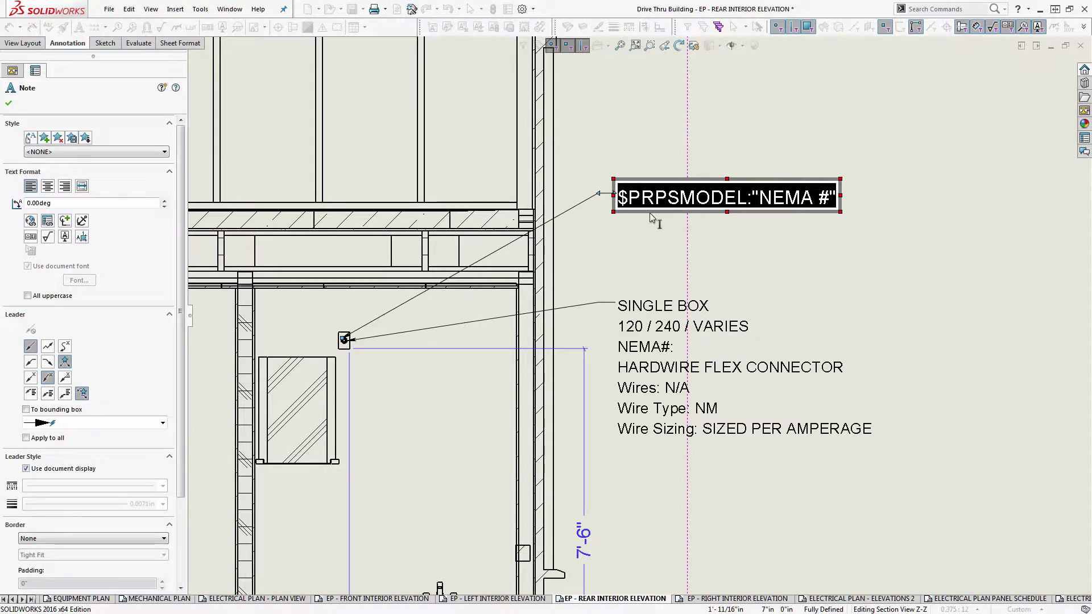
Relink the note to LT50P's NEMA # property via Select Other on the gland, then exit editing
{"action": "left_click", "coordinate": [51, 226]}
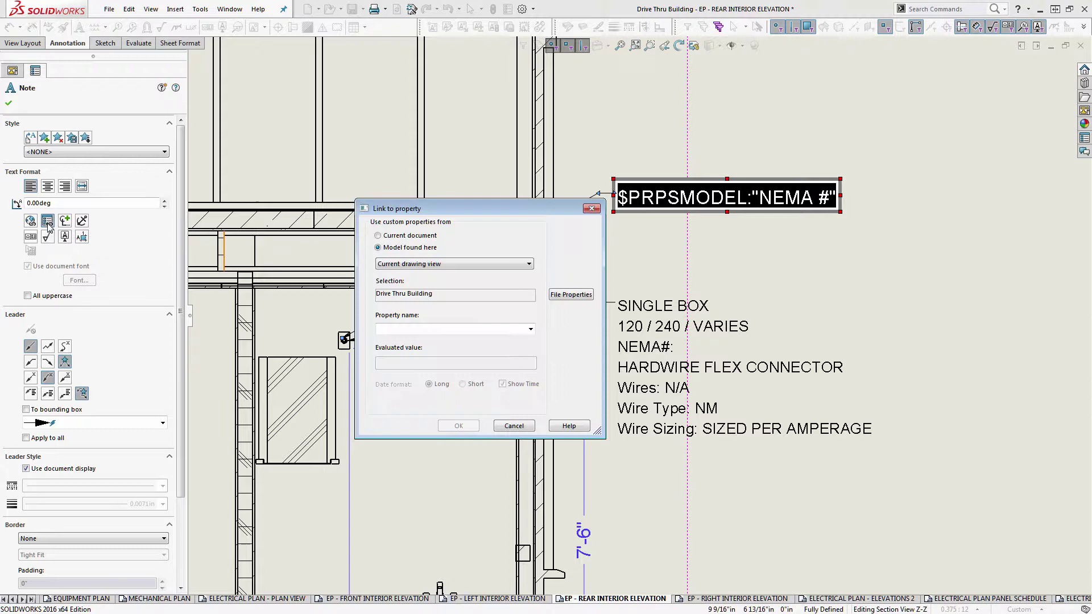
{"action": "left_click", "coordinate": [413, 264]}
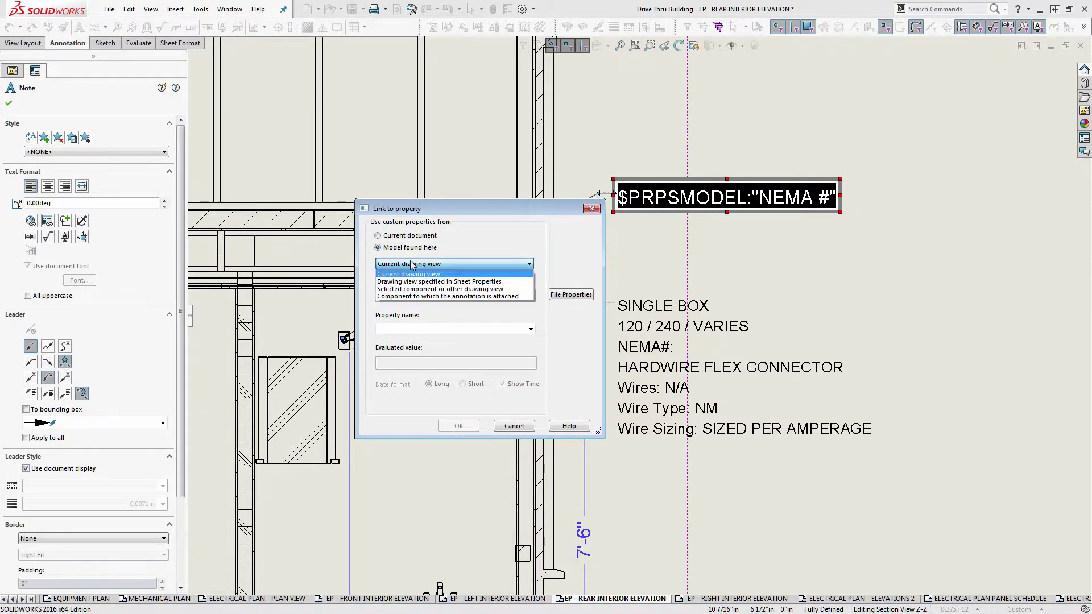
{"action": "left_click", "coordinate": [471, 289]}
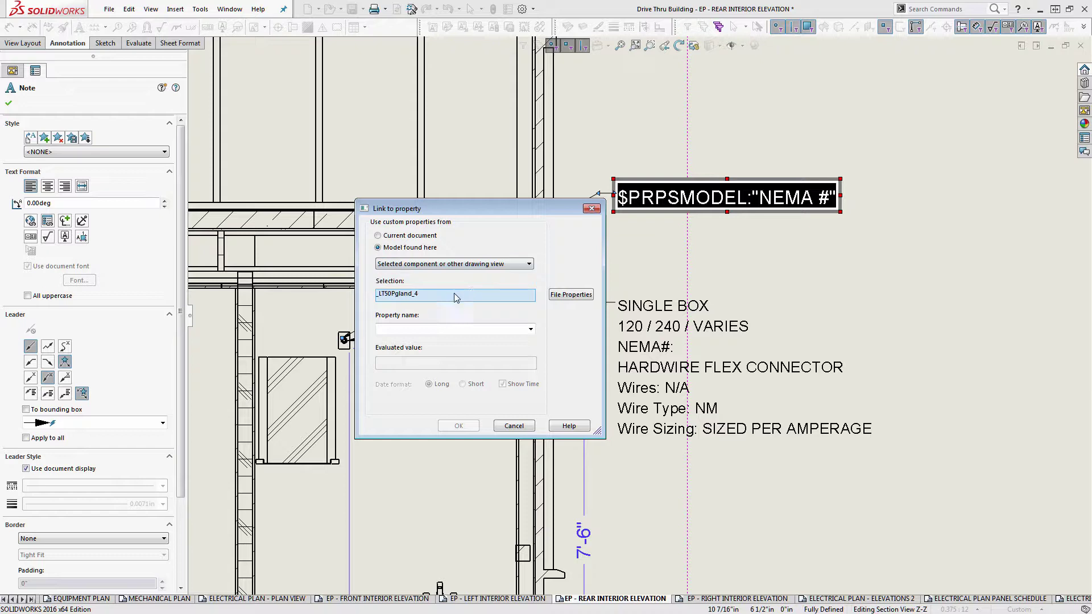
{"action": "left_click", "coordinate": [424, 296]}
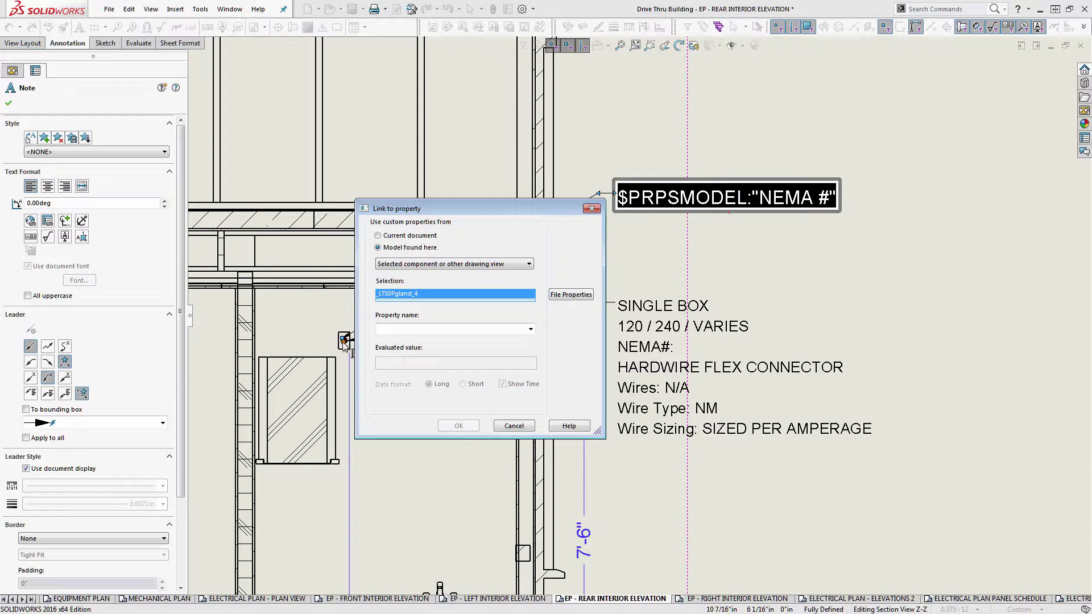
{"action": "right_click", "coordinate": [344, 341]}
{"action": "left_click", "coordinate": [381, 354]}
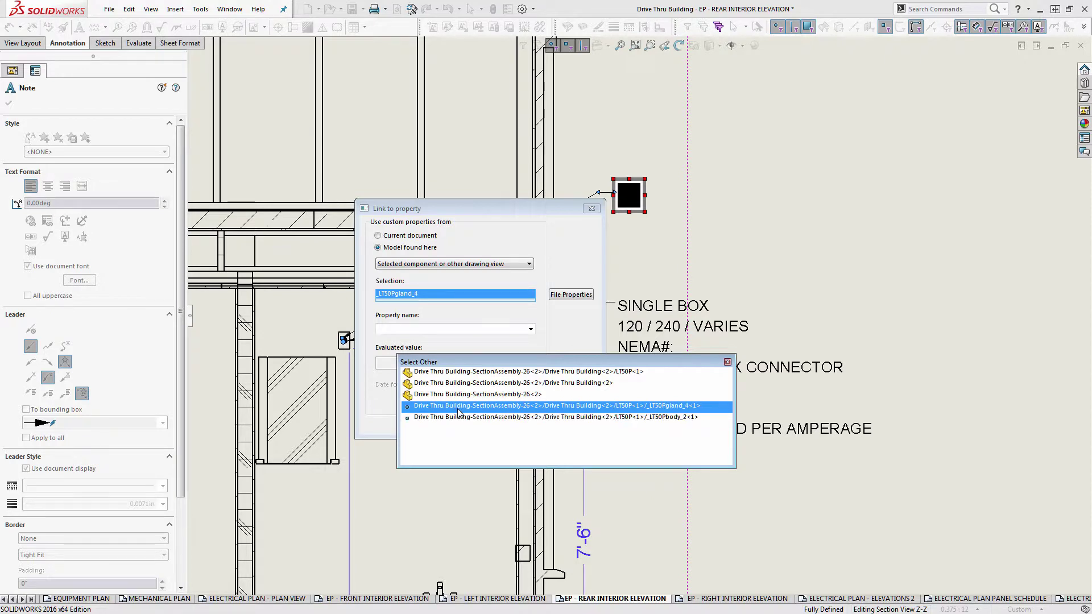
{"action": "left_click", "coordinate": [540, 372]}
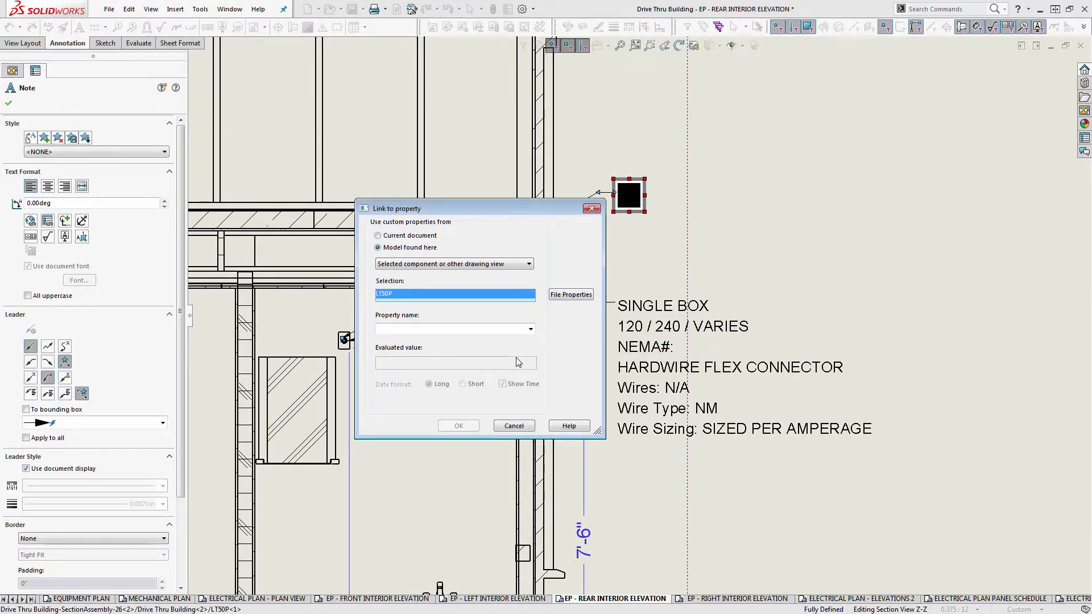
{"action": "left_click", "coordinate": [531, 330]}
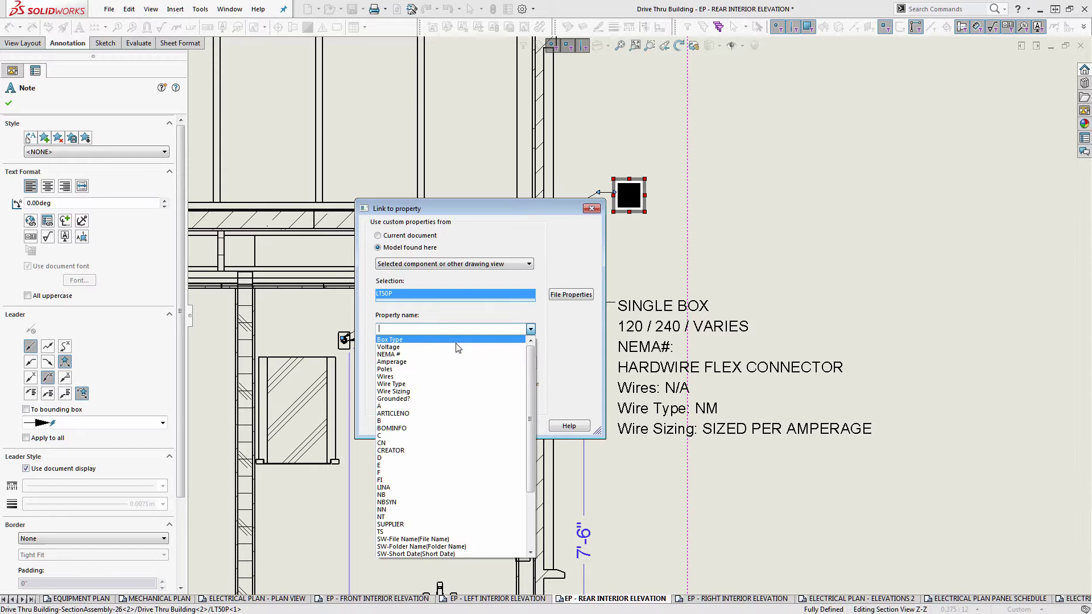
{"action": "left_click", "coordinate": [398, 354]}
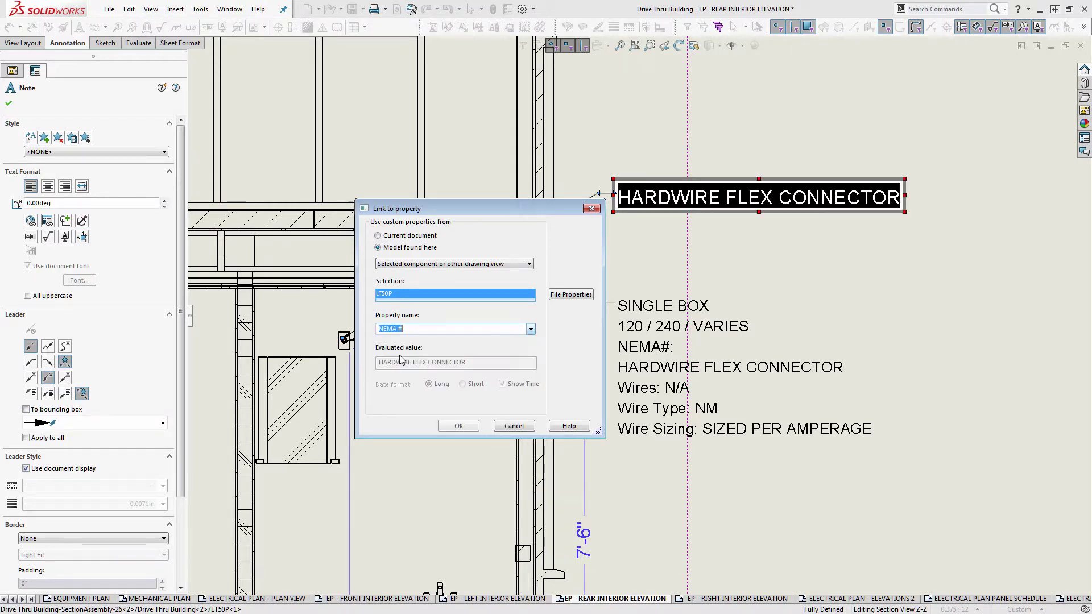
{"action": "left_click", "coordinate": [458, 426]}
{"action": "left_click", "coordinate": [734, 284]}
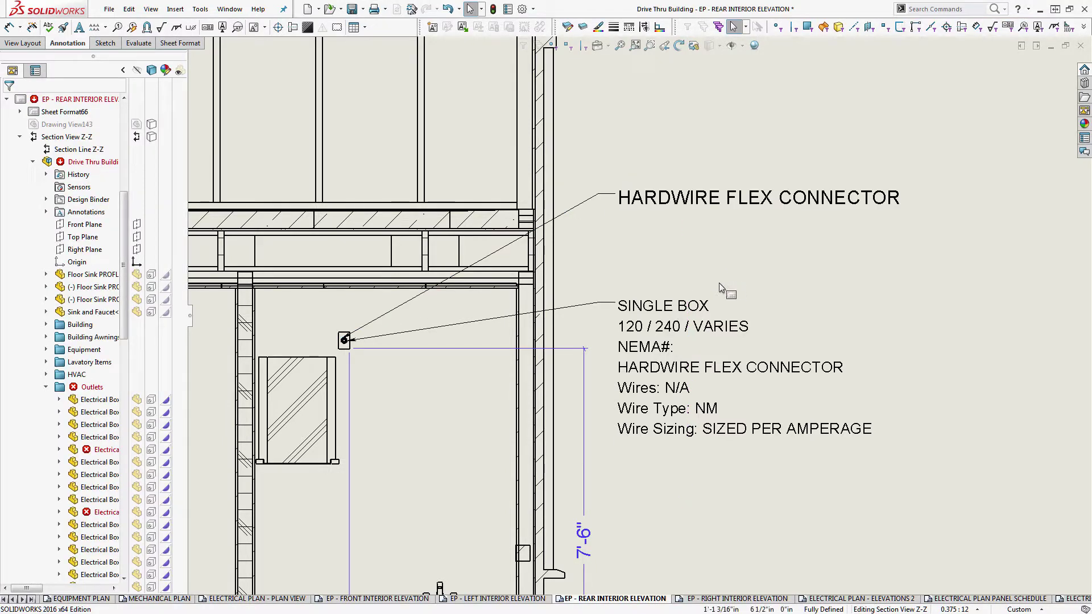
Add 'CONNECTION TYPE:' before the linked text so the note reads CONNECTION TYPE: HARDWIRE FLEX CONNECTOR
{"action": "left_click", "coordinate": [670, 196]}
{"action": "double_click", "coordinate": [627, 206]}
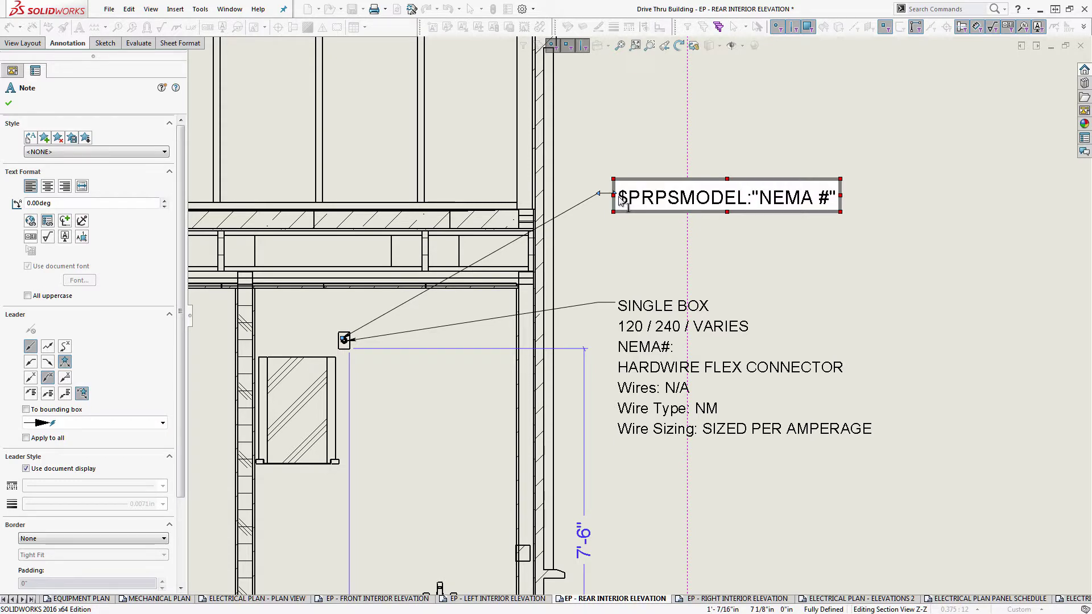
{"action": "type", "text": "CONNECTION"}
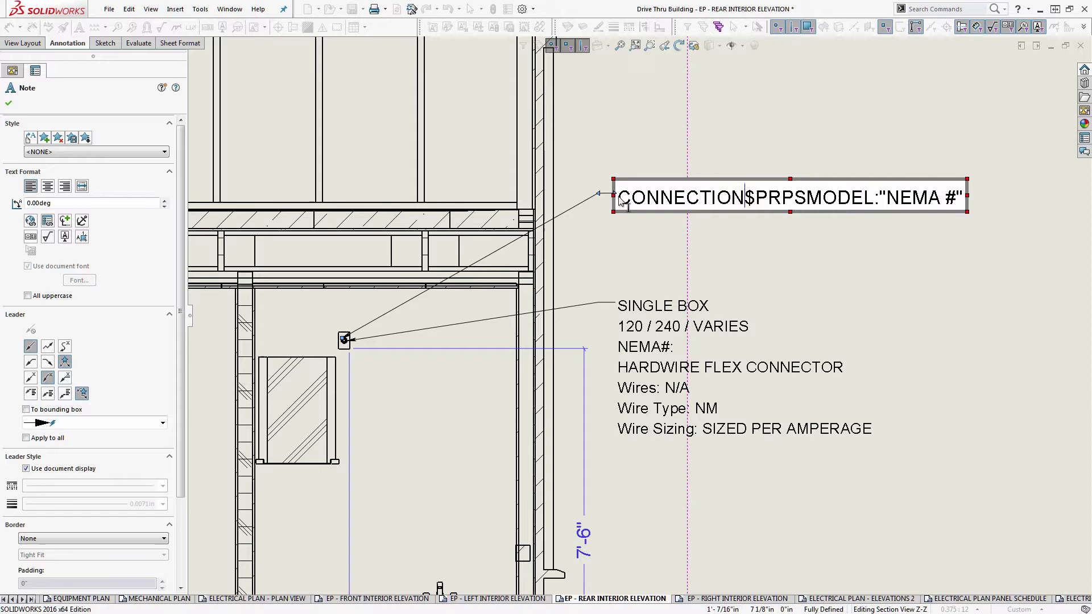
{"action": "type", "text": " TYPE:"}
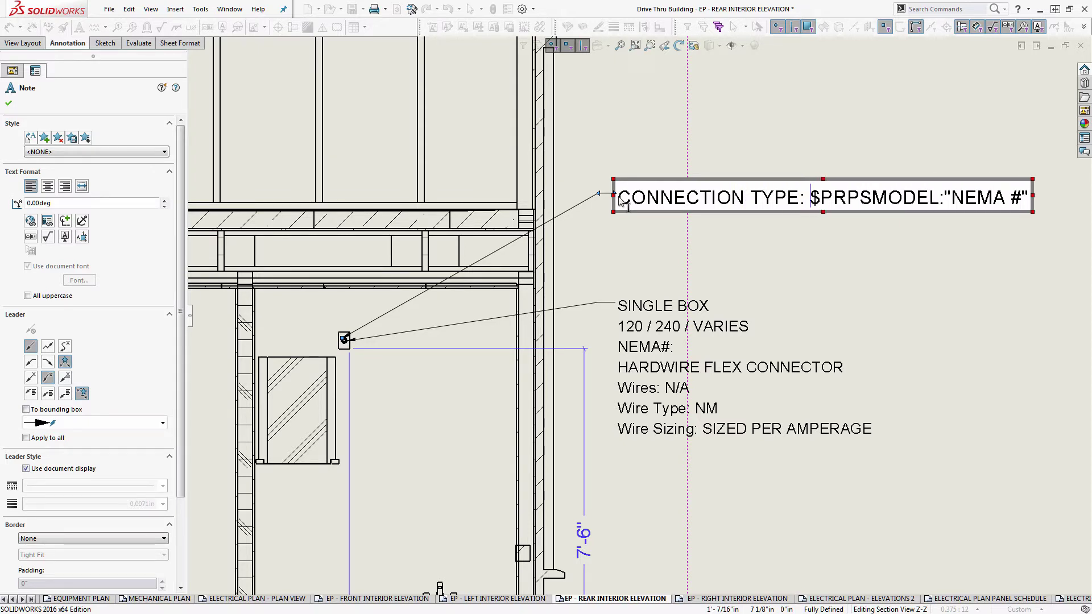
{"action": "left_click", "coordinate": [716, 278]}
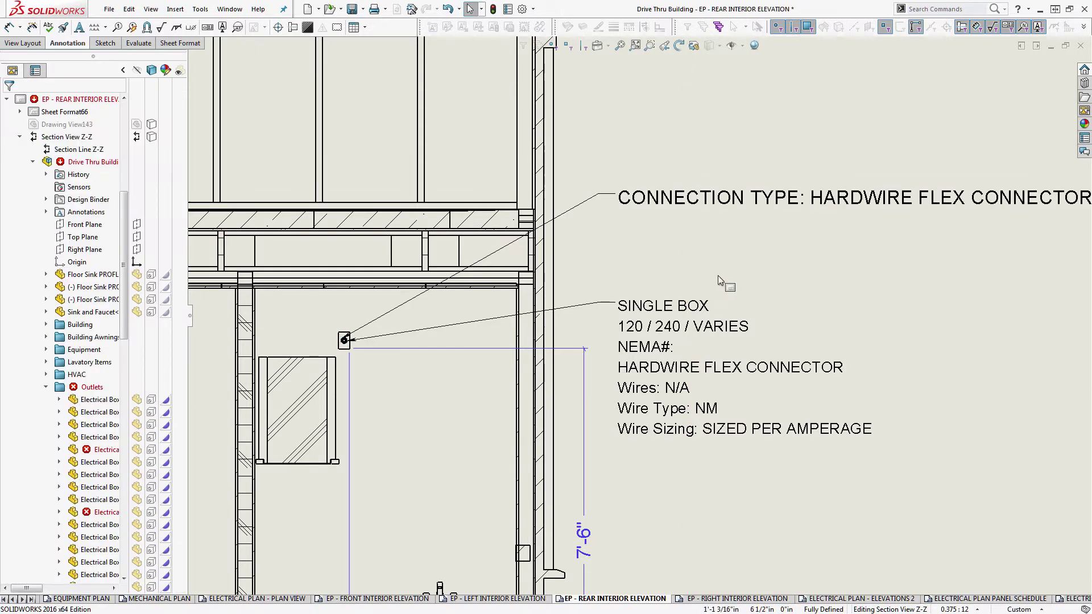
{"action": "scroll", "coordinate": [802, 297], "scroll_direction": "up", "scroll_amount": 1}
{"action": "scroll", "coordinate": [814, 278], "scroll_direction": "up", "scroll_amount": 1}
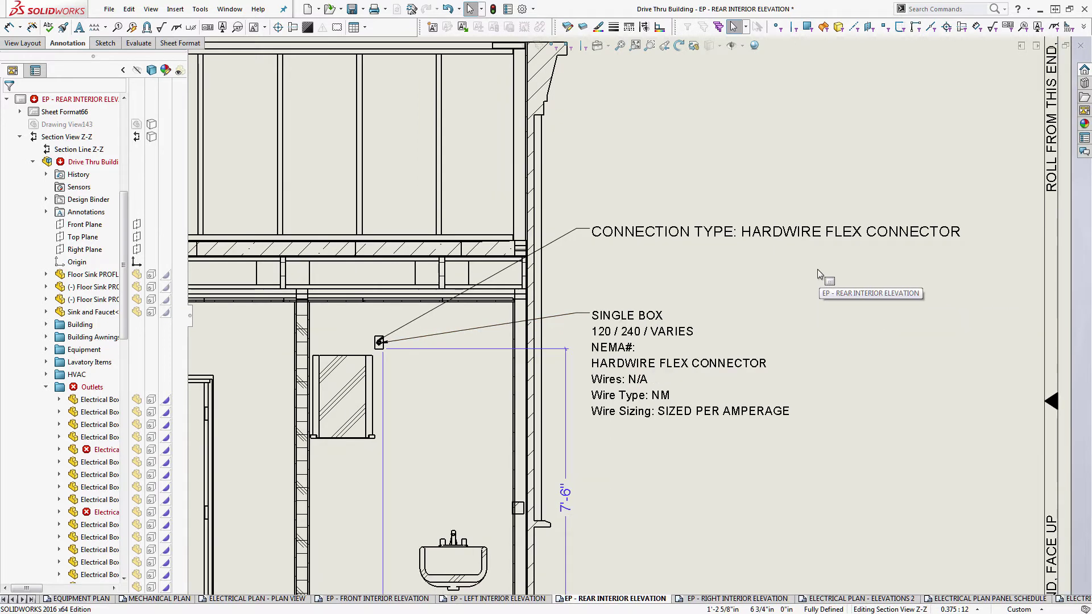